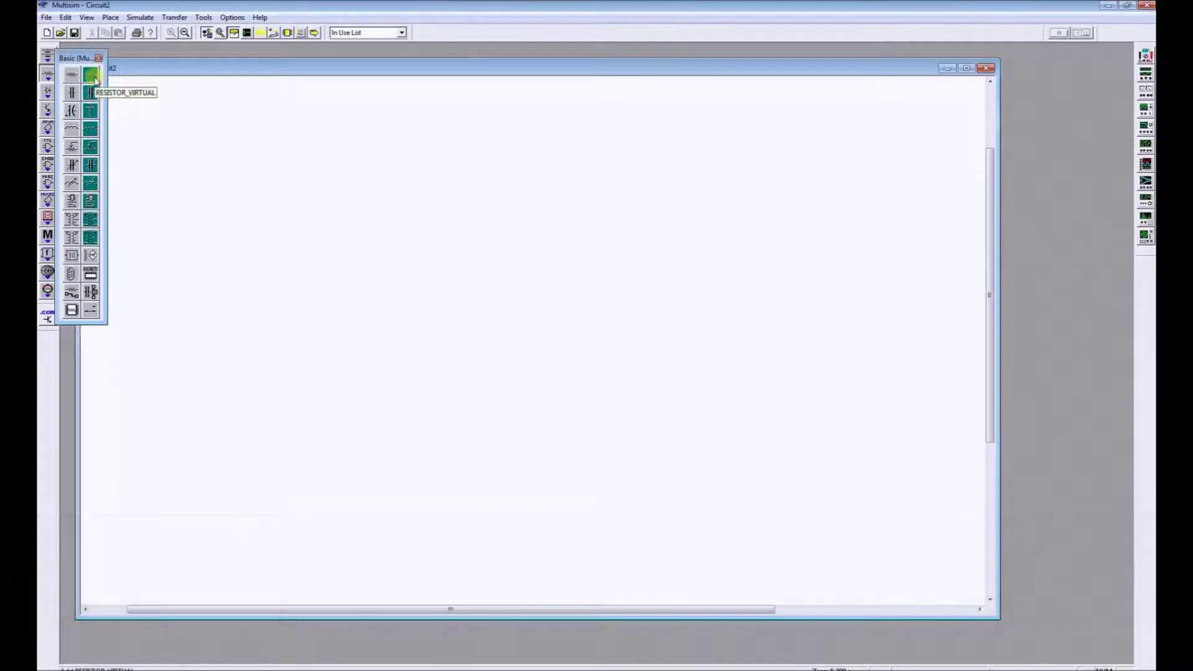
- Place three virtual 1 kΩ resistors, R1, R2 and R3, side by side mid-sheet
{"action": "left_click", "coordinate": [92, 76]}
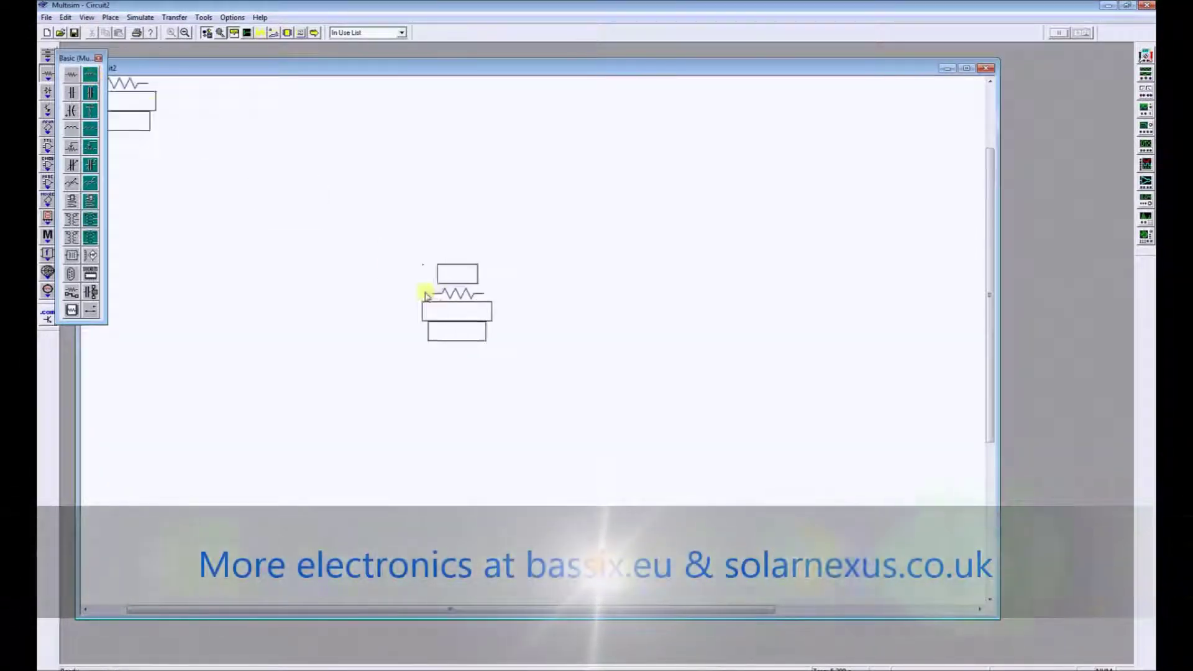
{"action": "left_click", "coordinate": [362, 303]}
{"action": "left_click", "coordinate": [93, 76]}
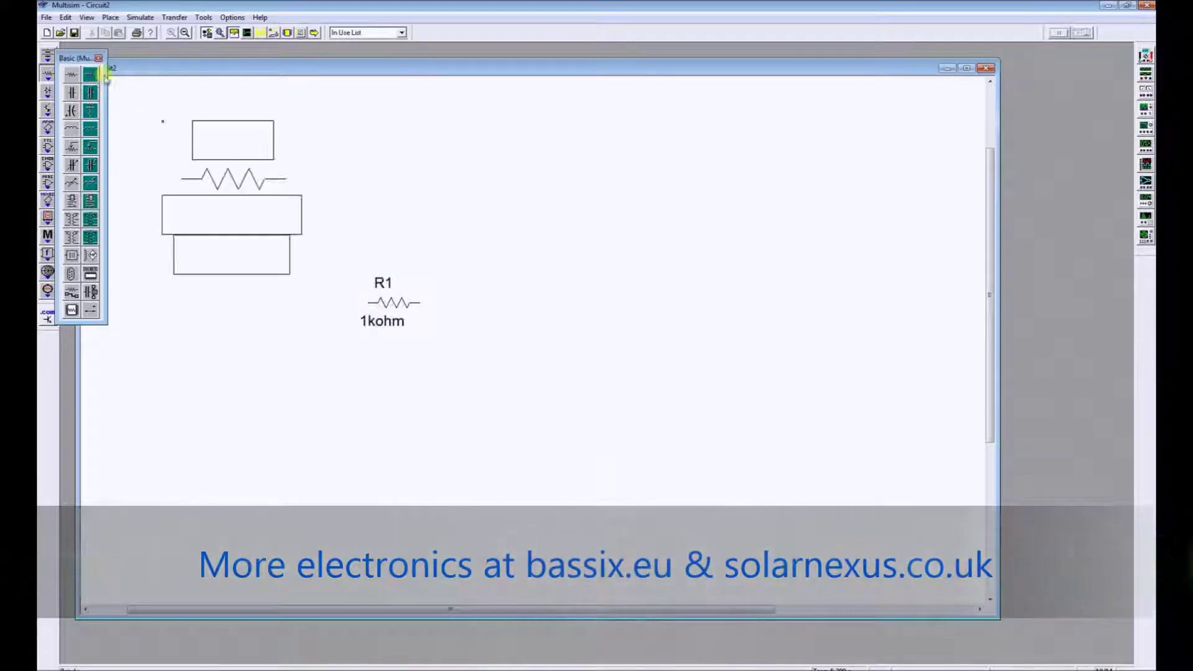
{"action": "left_click", "coordinate": [502, 305]}
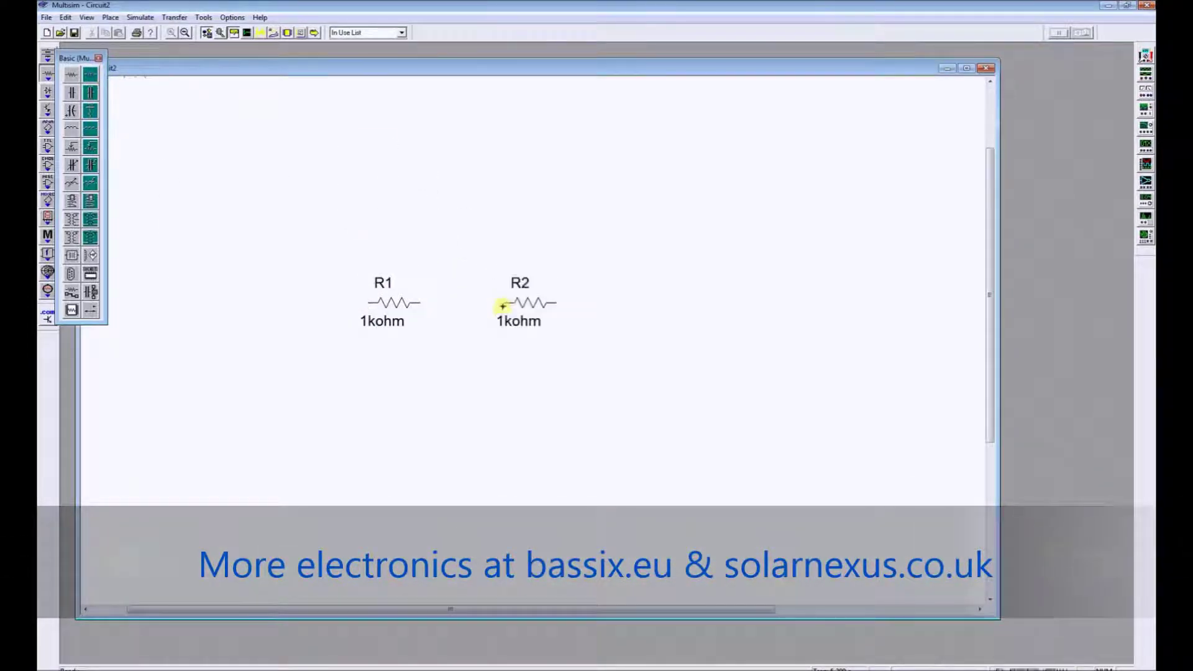
{"action": "left_click", "coordinate": [91, 76]}
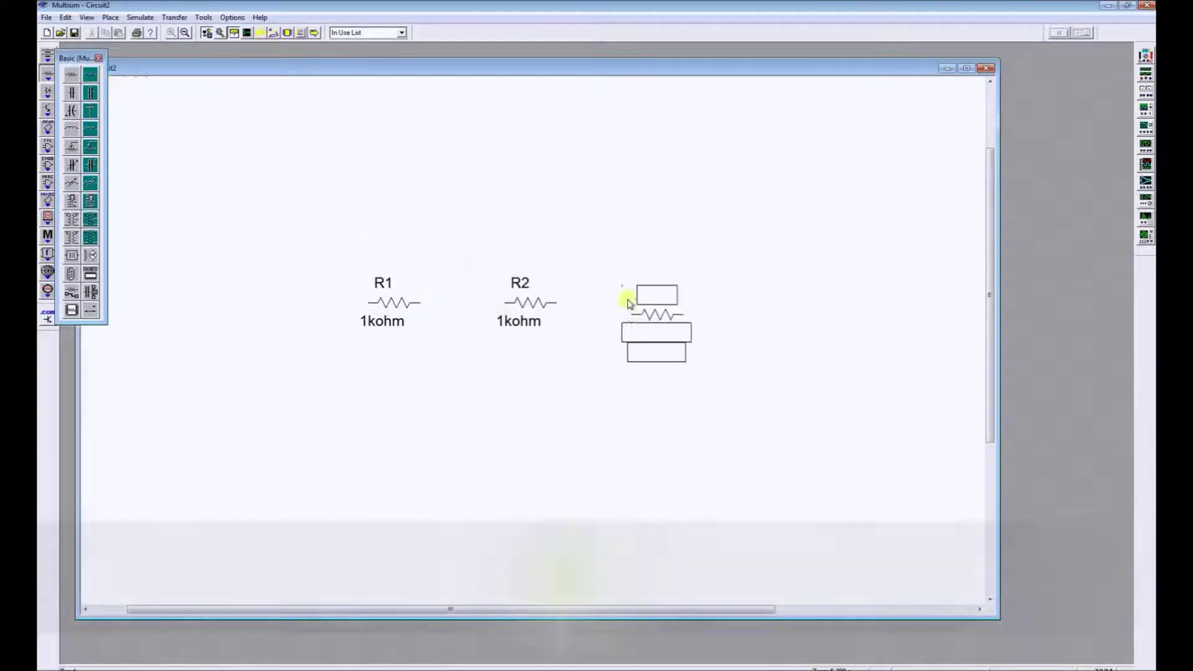
{"action": "left_click", "coordinate": [628, 303]}
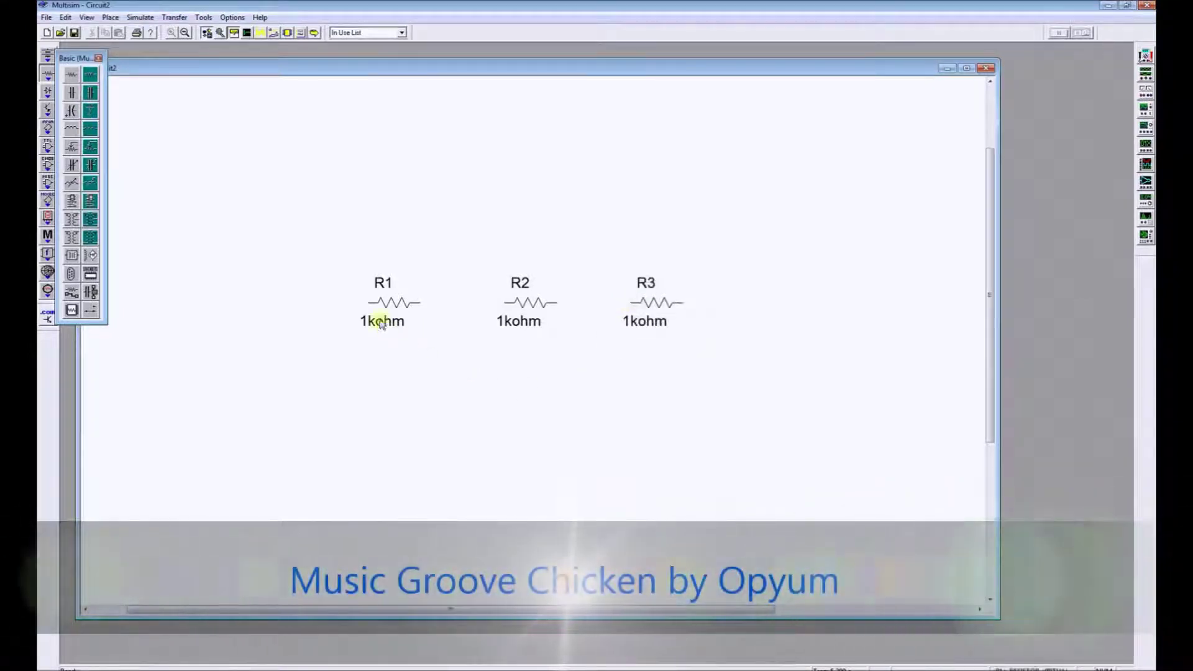
- Set R2's resistance to 100 Ω and R3's resistance to 10 Ω
{"action": "left_click", "coordinate": [531, 322]}
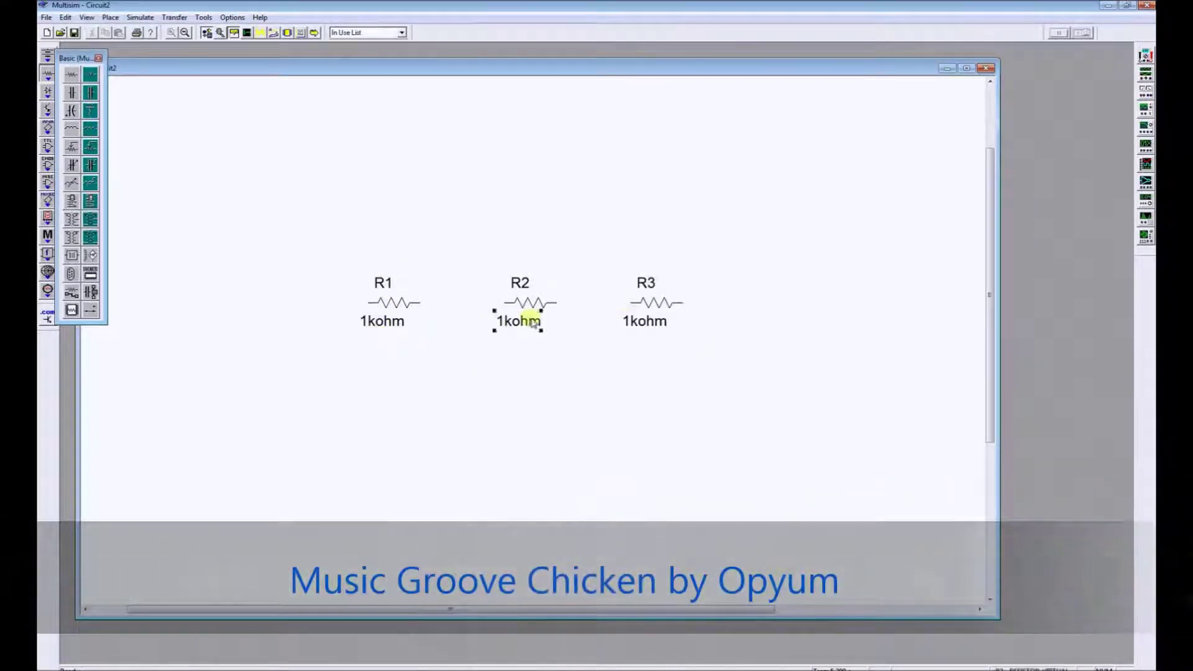
{"action": "double_click", "coordinate": [533, 323]}
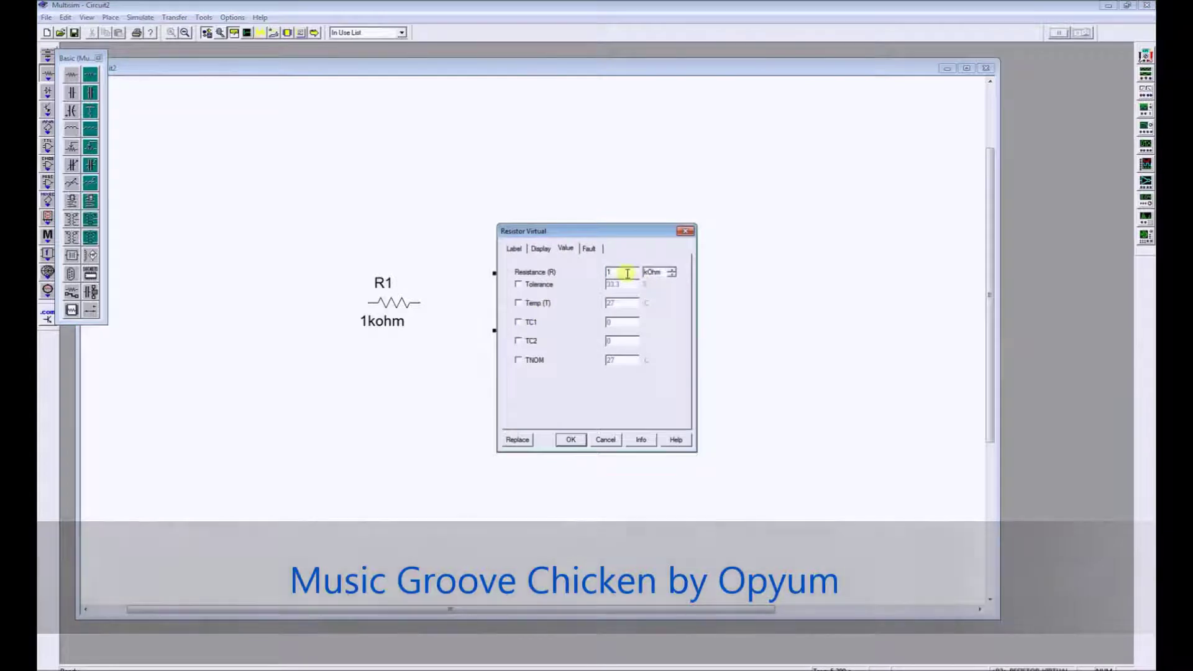
{"action": "left_click", "coordinate": [628, 274]}
{"action": "type", "text": "00"}
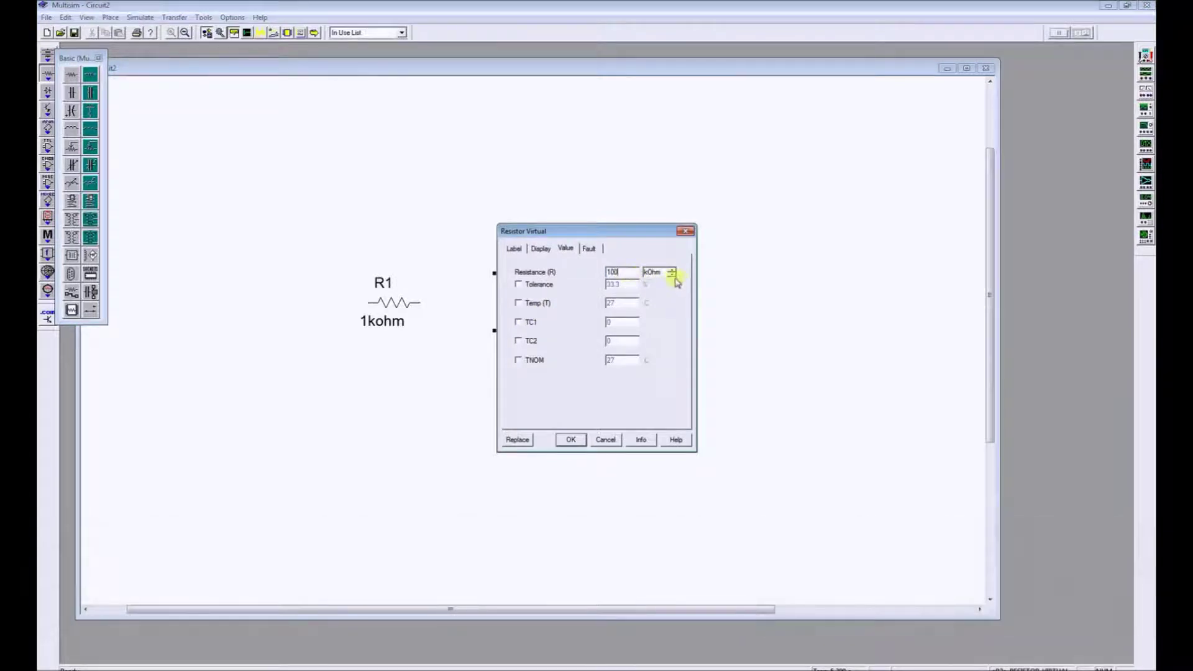
{"action": "left_click", "coordinate": [570, 439]}
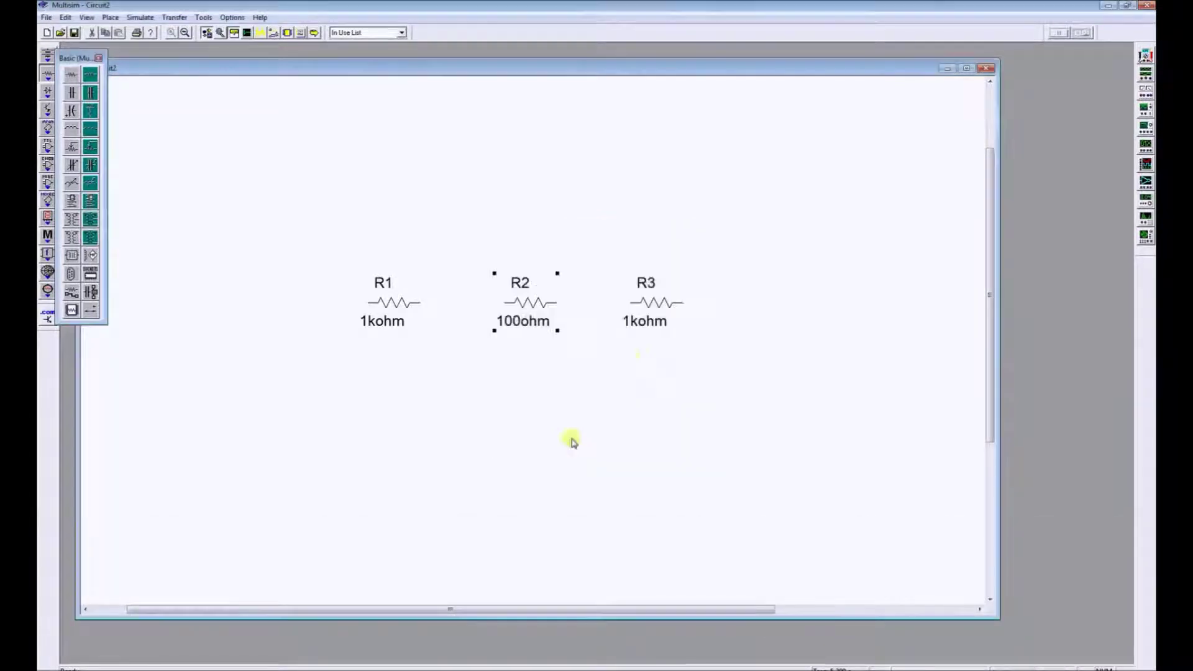
{"action": "double_click", "coordinate": [663, 321]}
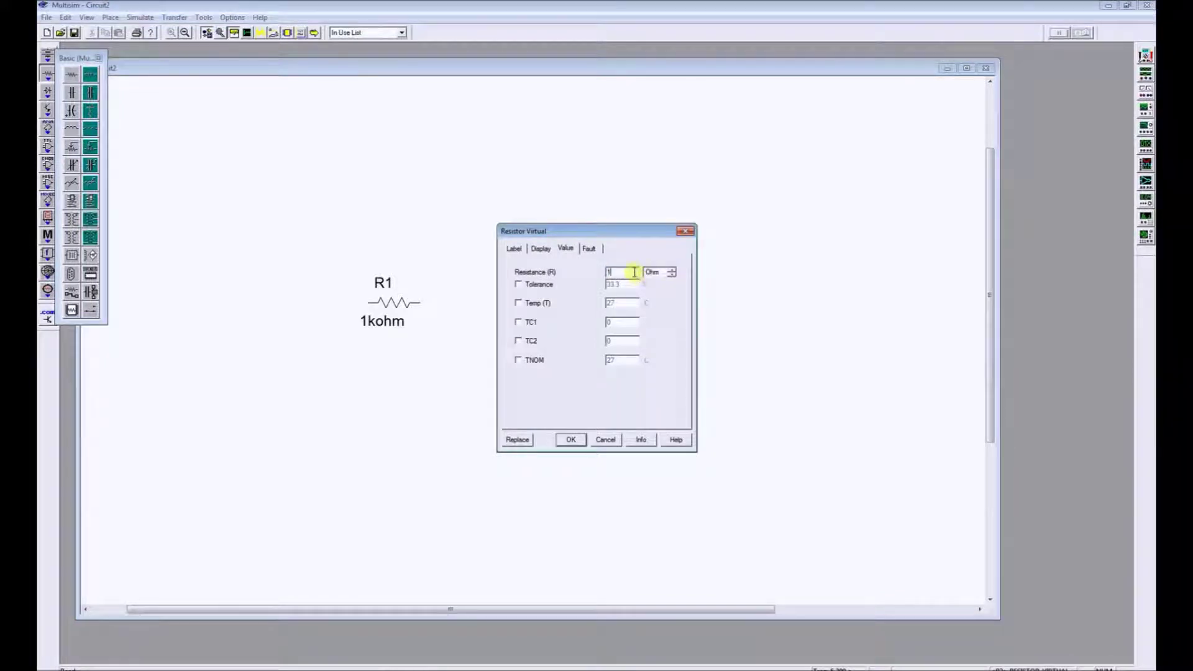
{"action": "left_click", "coordinate": [581, 440]}
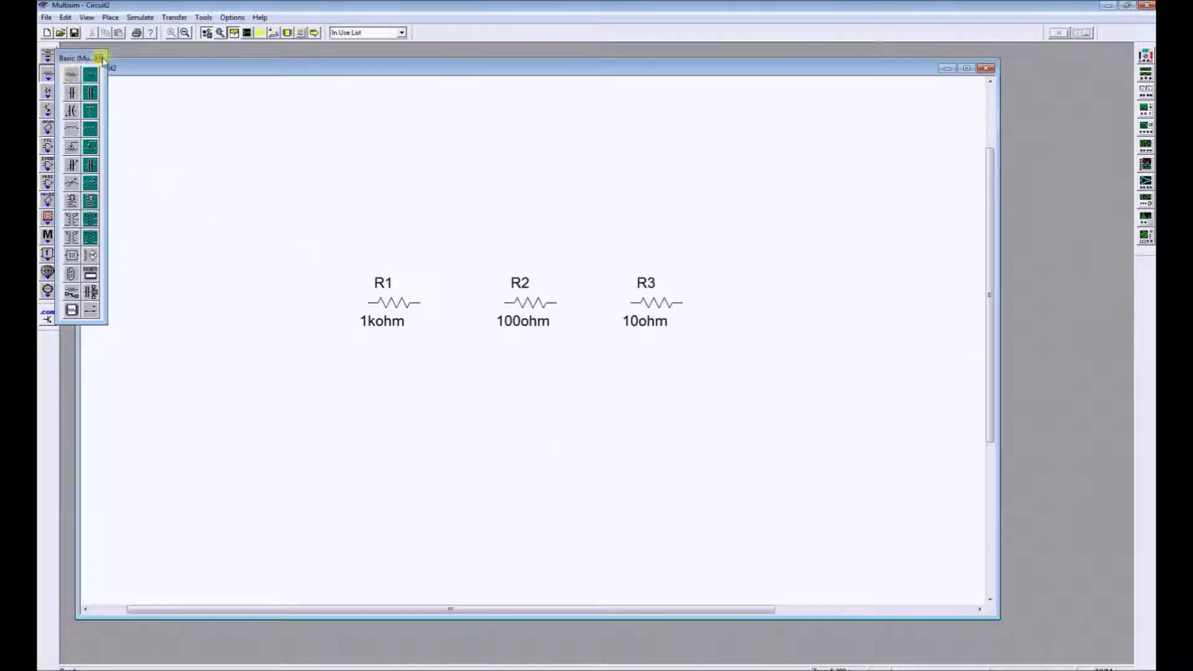
- Place a 12V DC battery V1 above the resistors, rotated 90° clockwise to lie horizontal
{"action": "left_click", "coordinate": [100, 59]}
{"action": "left_click", "coordinate": [48, 60]}
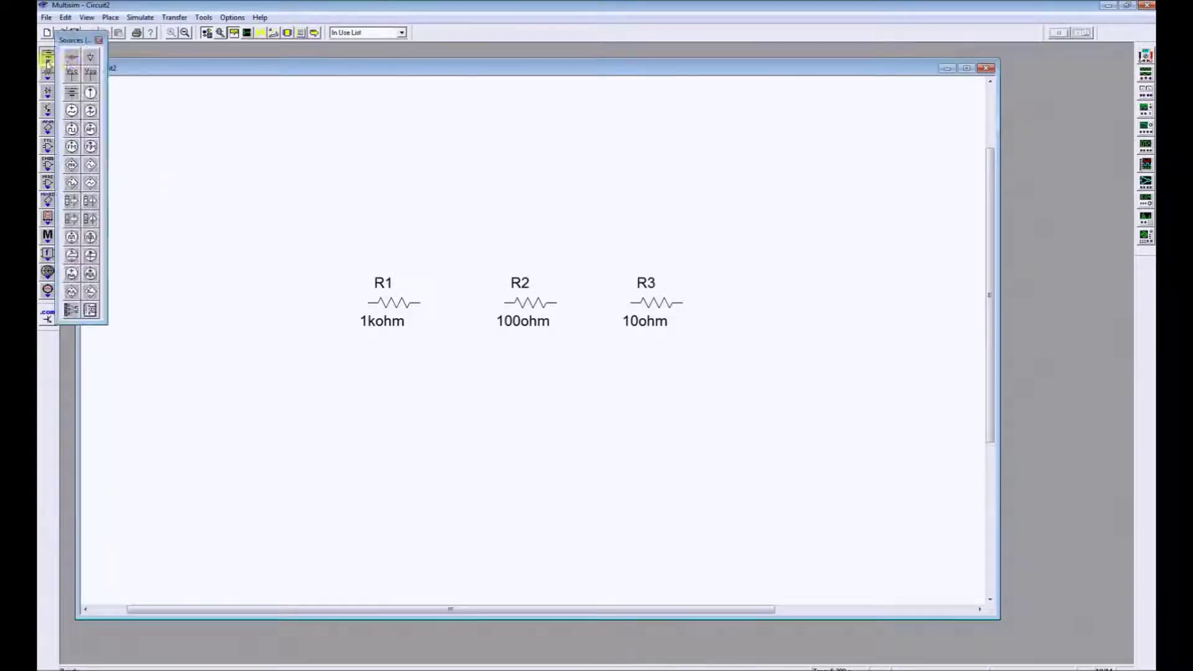
{"action": "left_click", "coordinate": [71, 93]}
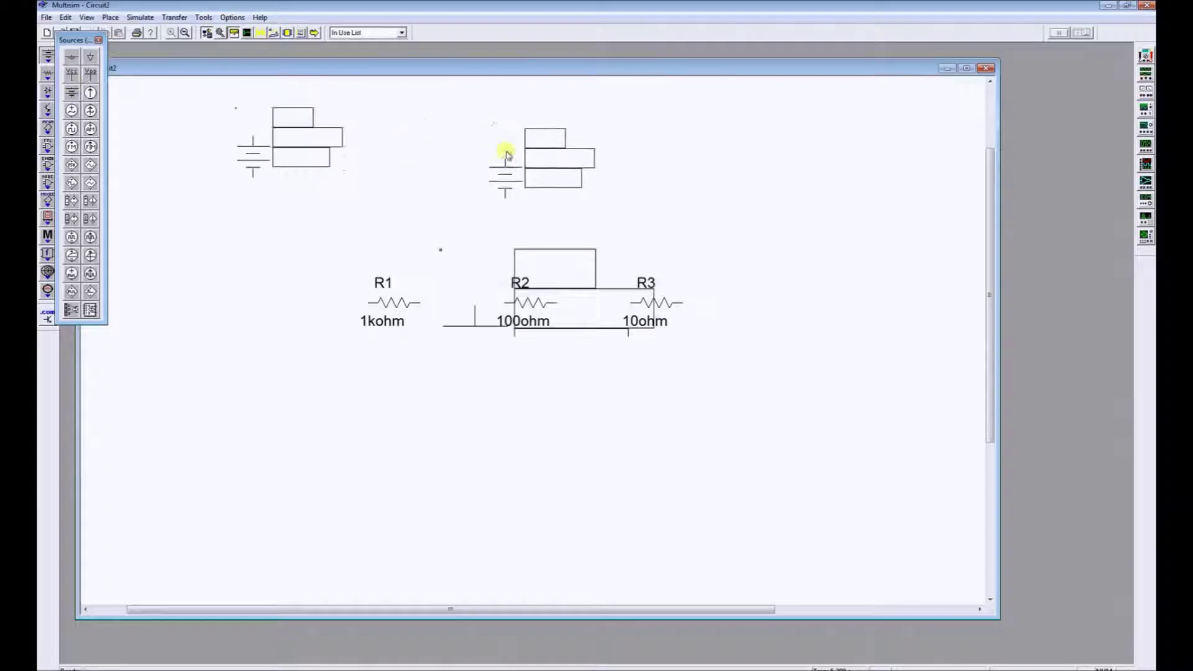
{"action": "left_click", "coordinate": [516, 159]}
{"action": "right_click", "coordinate": [518, 163]}
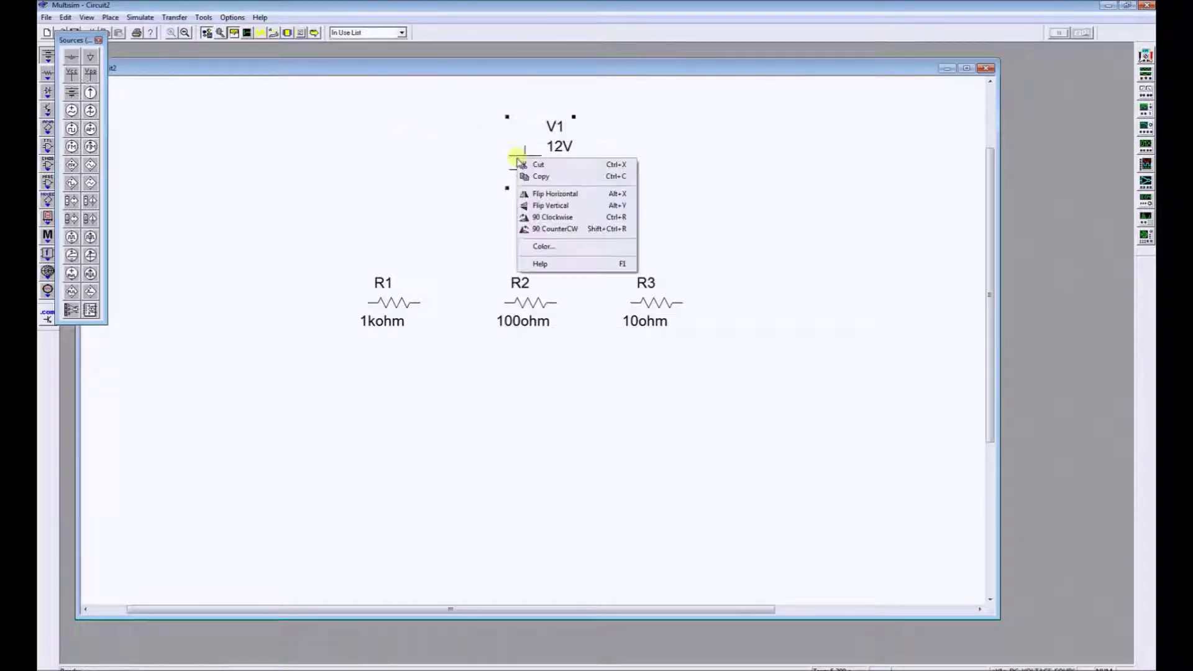
{"action": "left_click", "coordinate": [562, 218]}
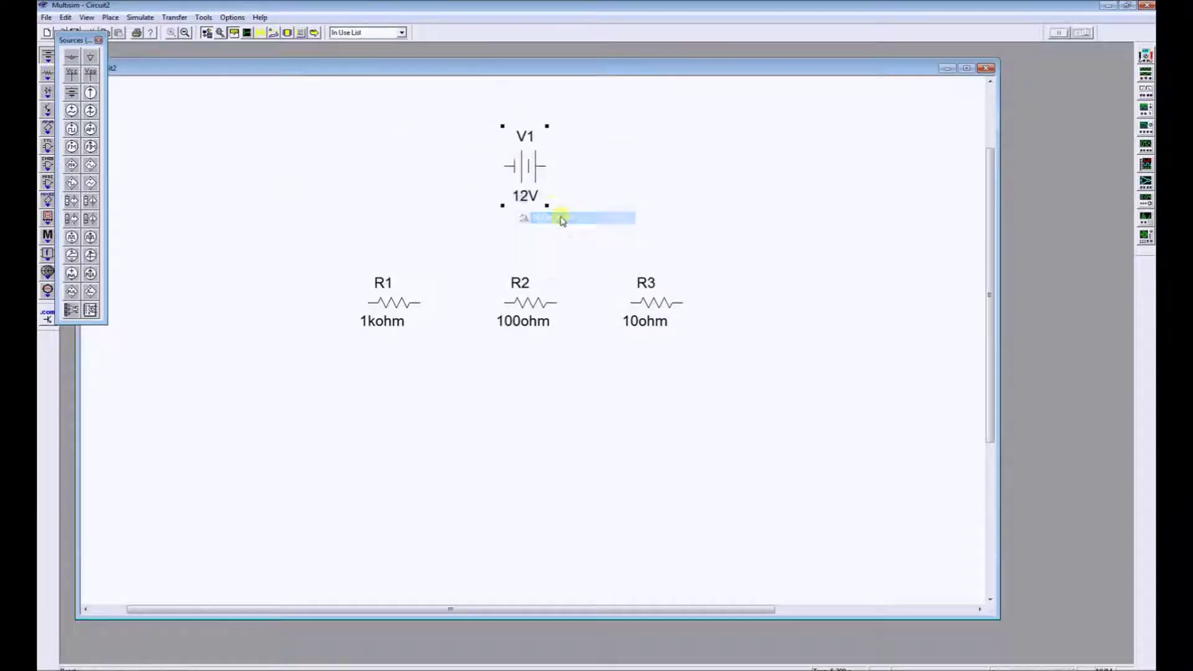
{"action": "left_click", "coordinate": [577, 177]}
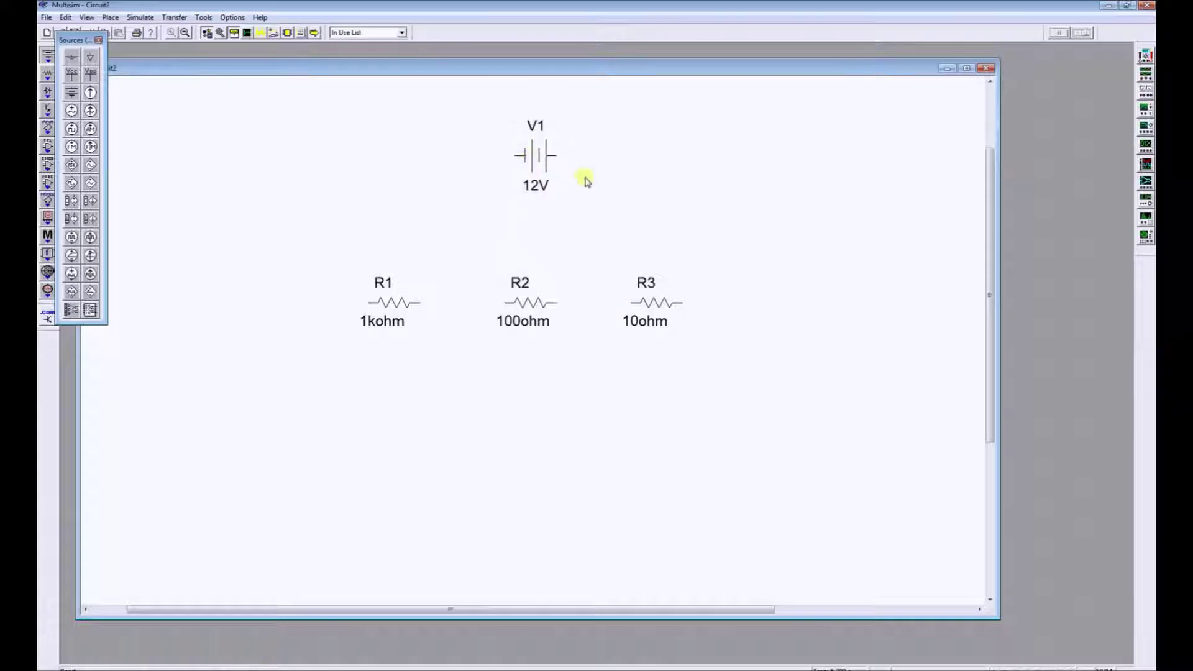
- Wire V1 to R3's right end, R2 to R1, and R1's left end back to V1
{"action": "left_click", "coordinate": [556, 157]}
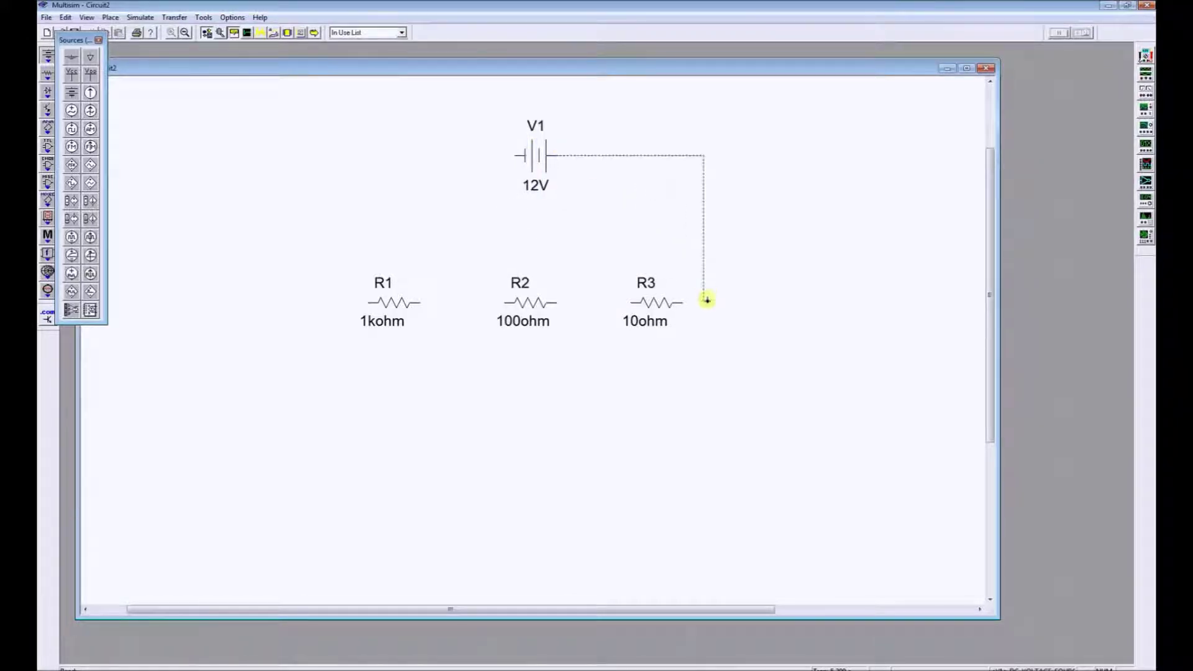
{"action": "left_click", "coordinate": [682, 302]}
{"action": "left_click", "coordinate": [507, 303]}
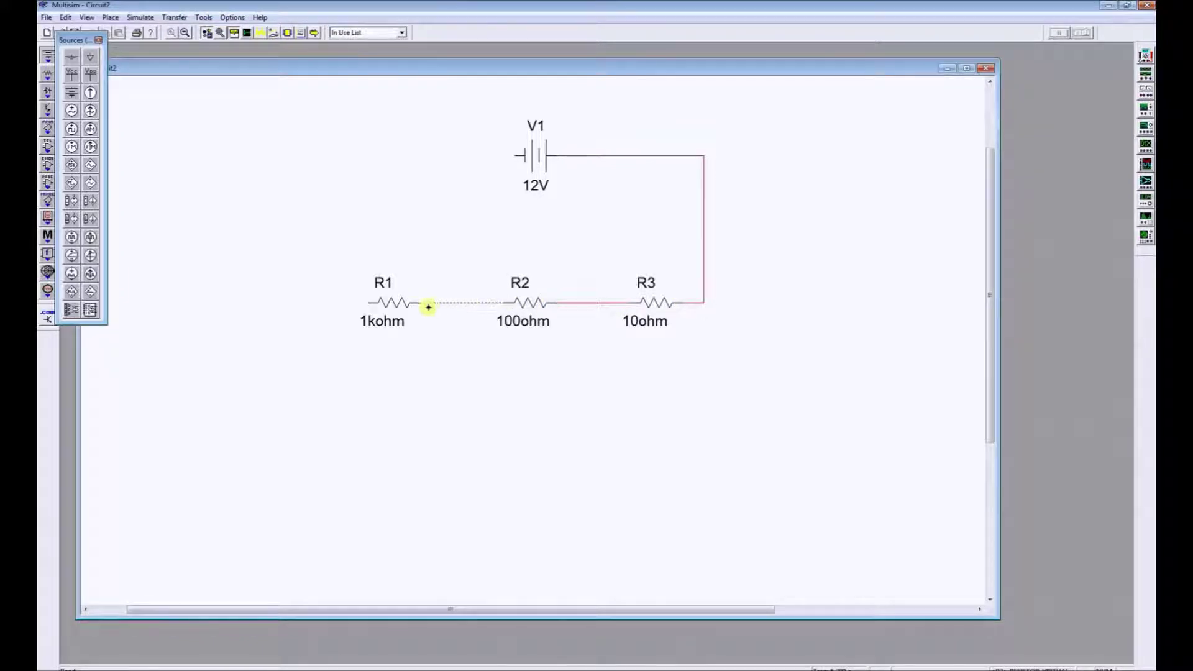
{"action": "left_click", "coordinate": [370, 303]}
{"action": "left_click", "coordinate": [508, 155]}
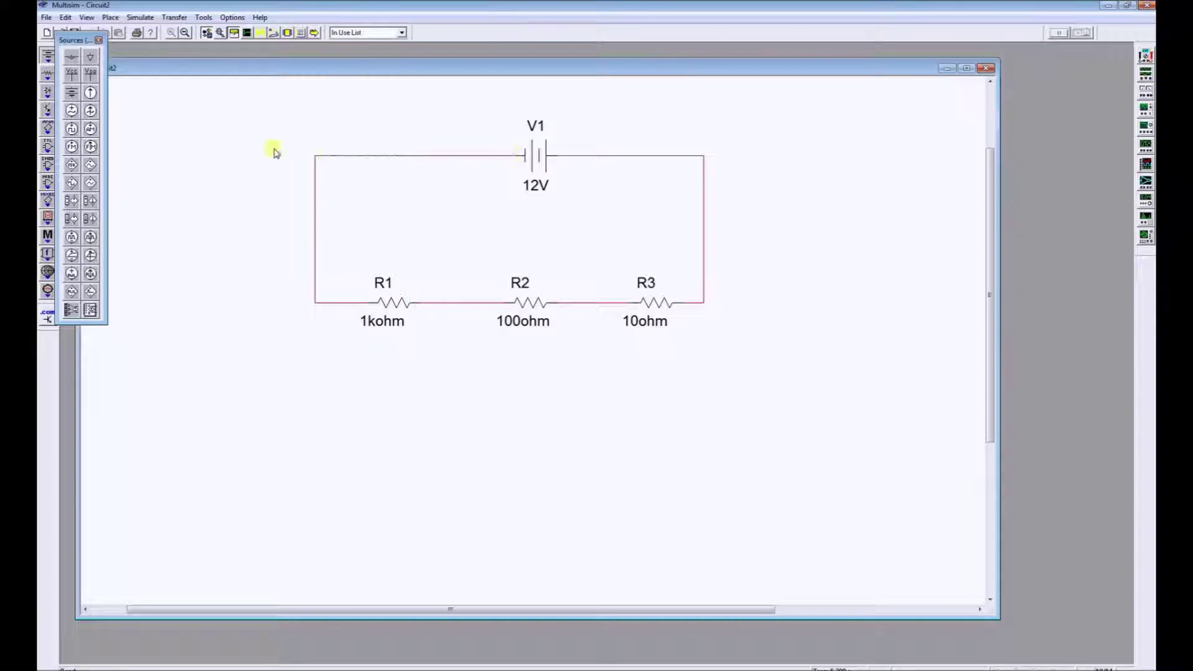
- Place a ground below R1 and connect it to R1's left end
{"action": "left_click", "coordinate": [71, 57]}
{"action": "left_click", "coordinate": [316, 359]}
{"action": "left_click", "coordinate": [315, 353]}
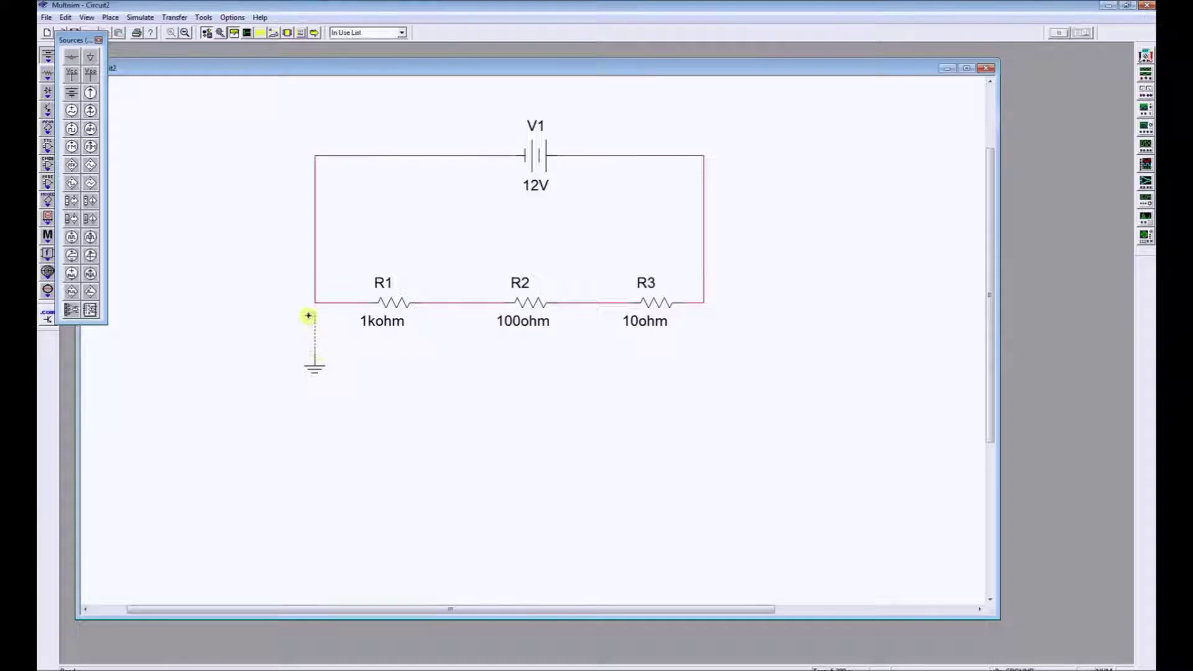
{"action": "left_click", "coordinate": [314, 305]}
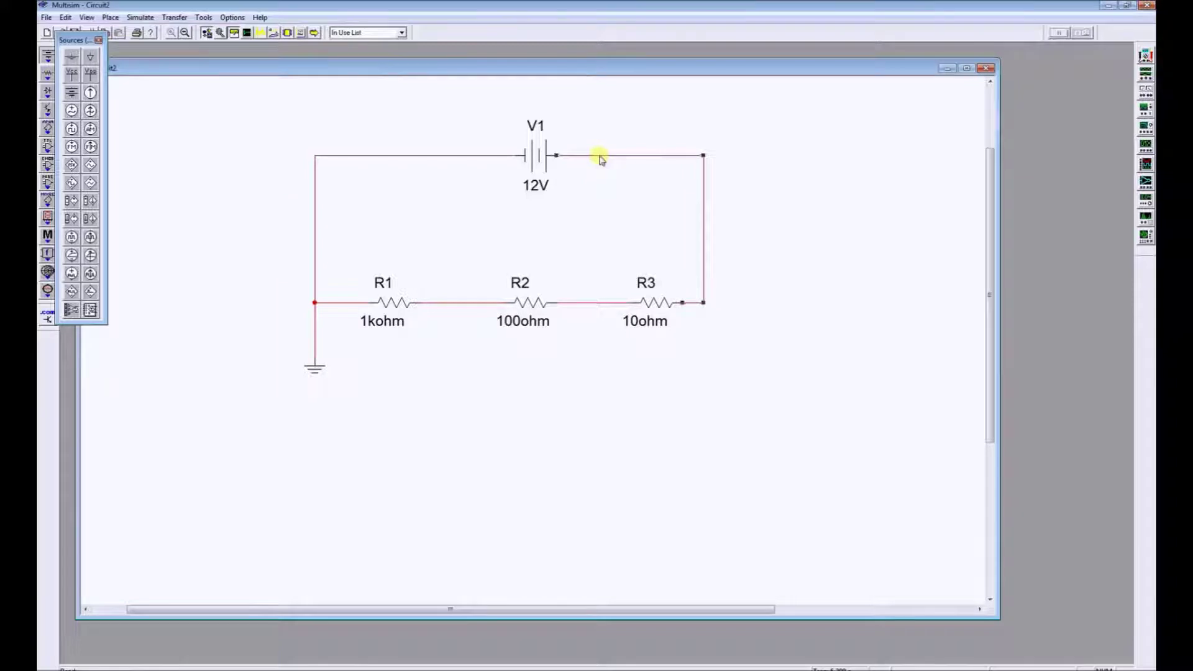
- Delete the wires on both sides of battery V1
{"action": "key", "text": "Delete"}
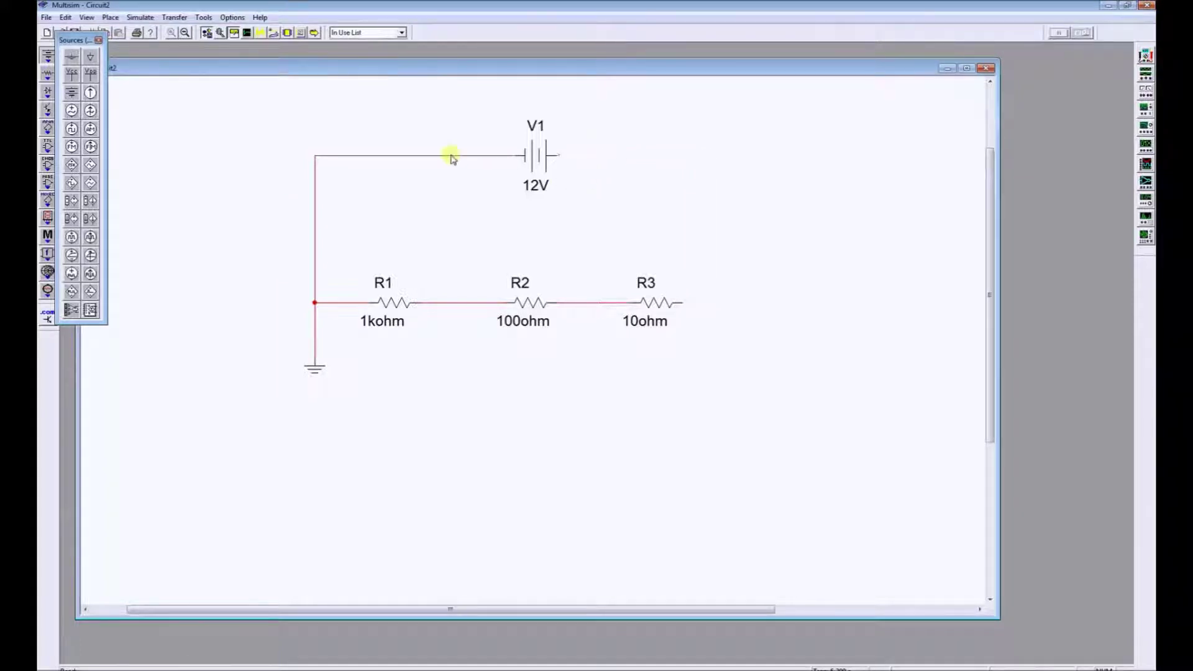
{"action": "left_click", "coordinate": [453, 155]}
{"action": "key", "text": "Delete"}
- Move V1 to the lower right of the sheet, away from the resistors
{"action": "left_click_drag", "start_coordinate": [615, 218], "coordinate": [468, 117]}
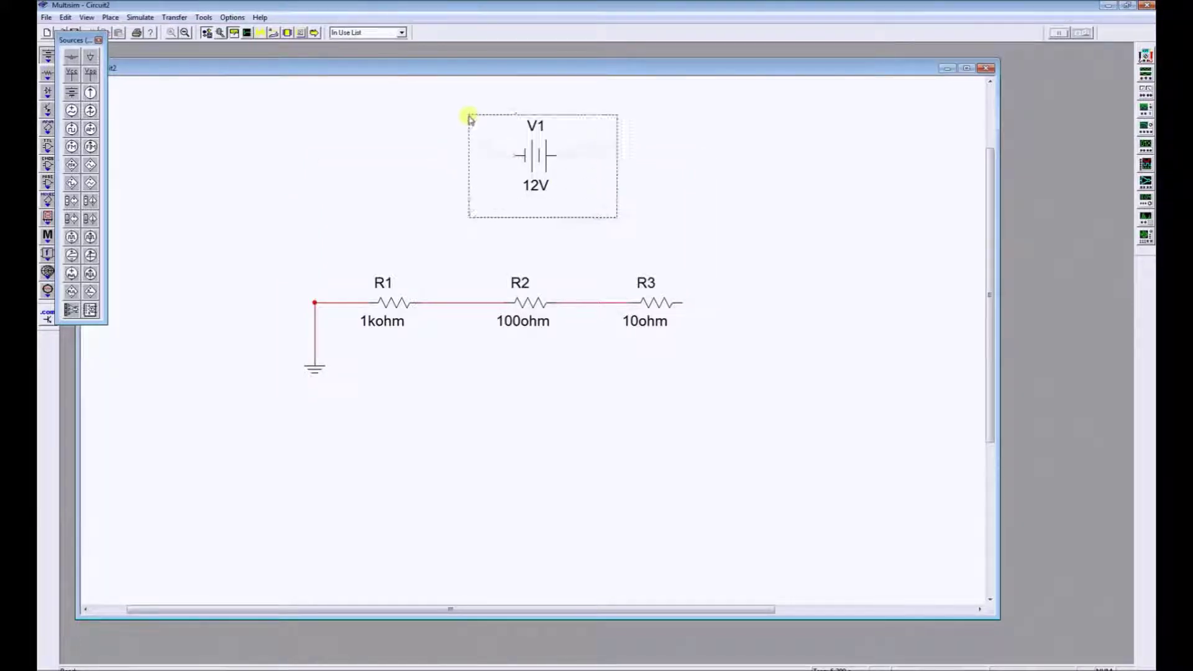
{"action": "key", "text": "ctrl+c"}
{"action": "key", "text": "ctrl+v"}
{"action": "left_click", "coordinate": [786, 471]}
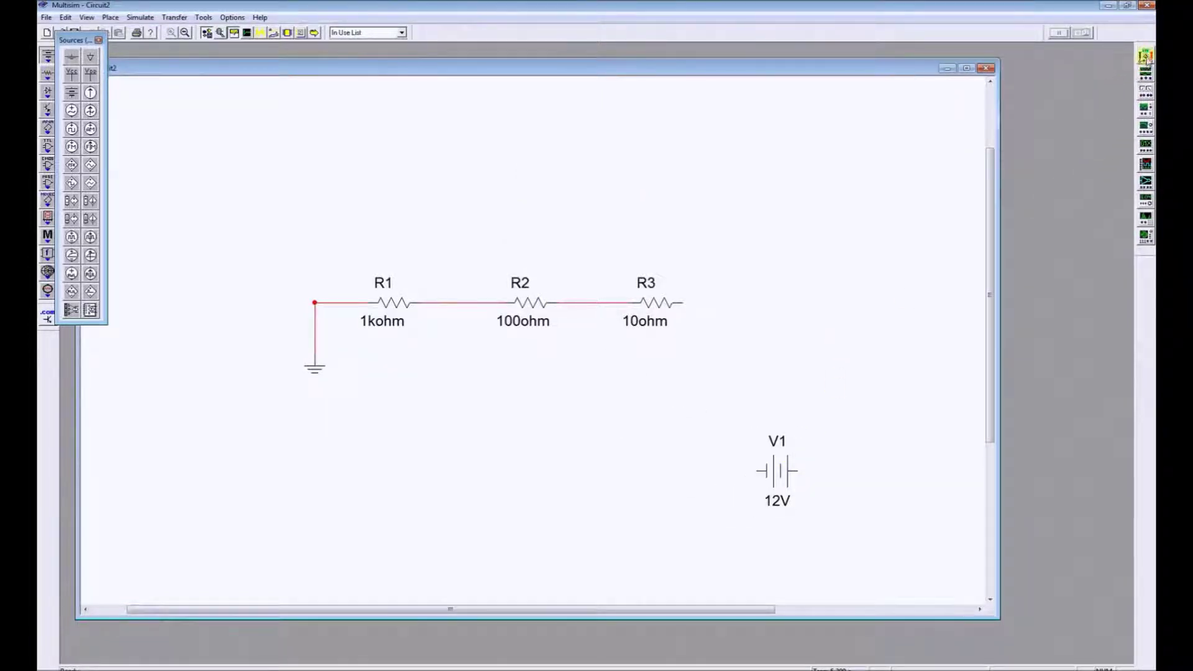
{"action": "left_click", "coordinate": [1146, 57]}
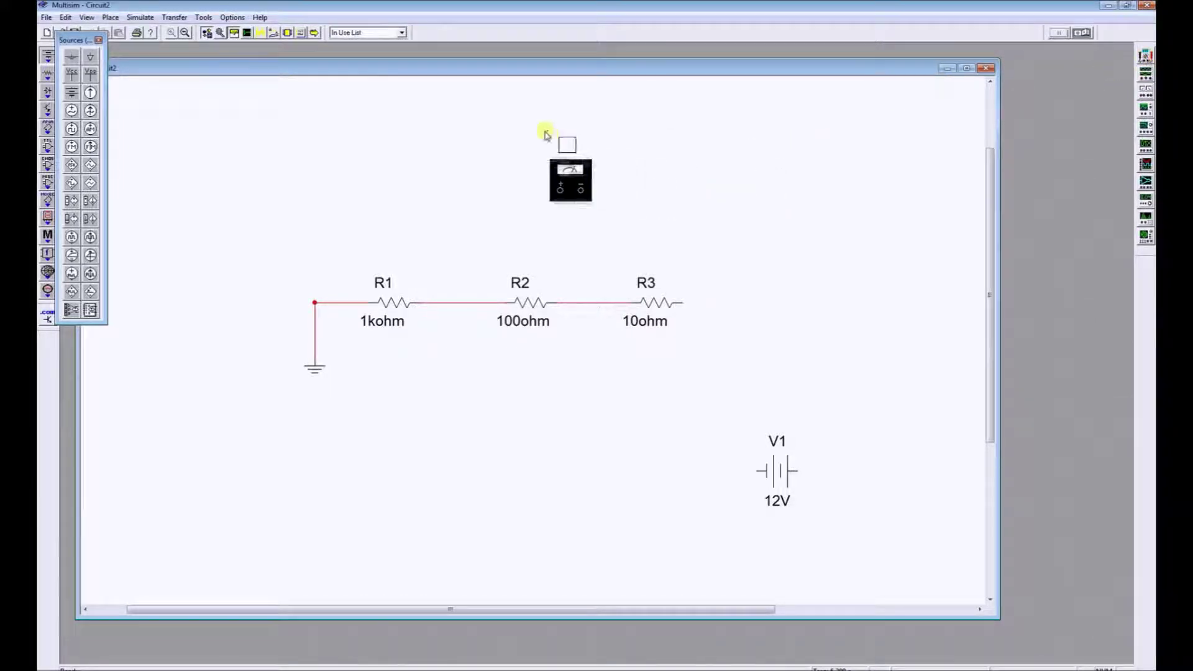
- Place multimeter XMM2 above R2 and wire it to R3's right end and R1's grounded end
{"action": "left_click", "coordinate": [486, 118]}
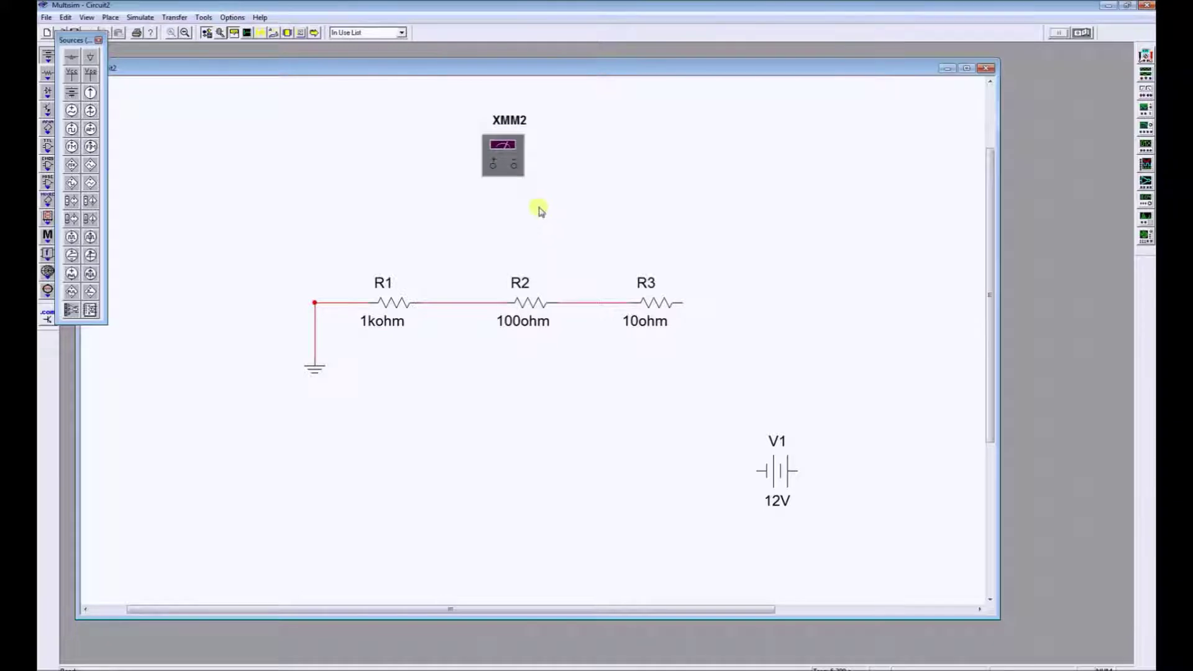
{"action": "left_click", "coordinate": [514, 165]}
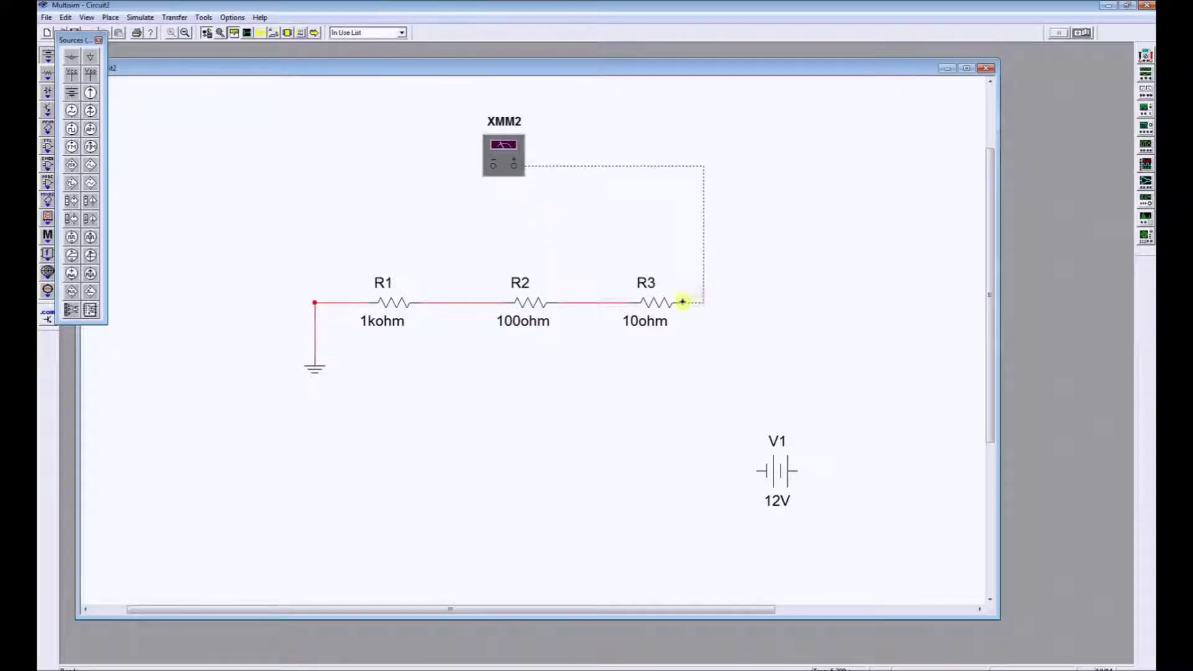
{"action": "left_click", "coordinate": [682, 302]}
{"action": "left_click", "coordinate": [494, 165]}
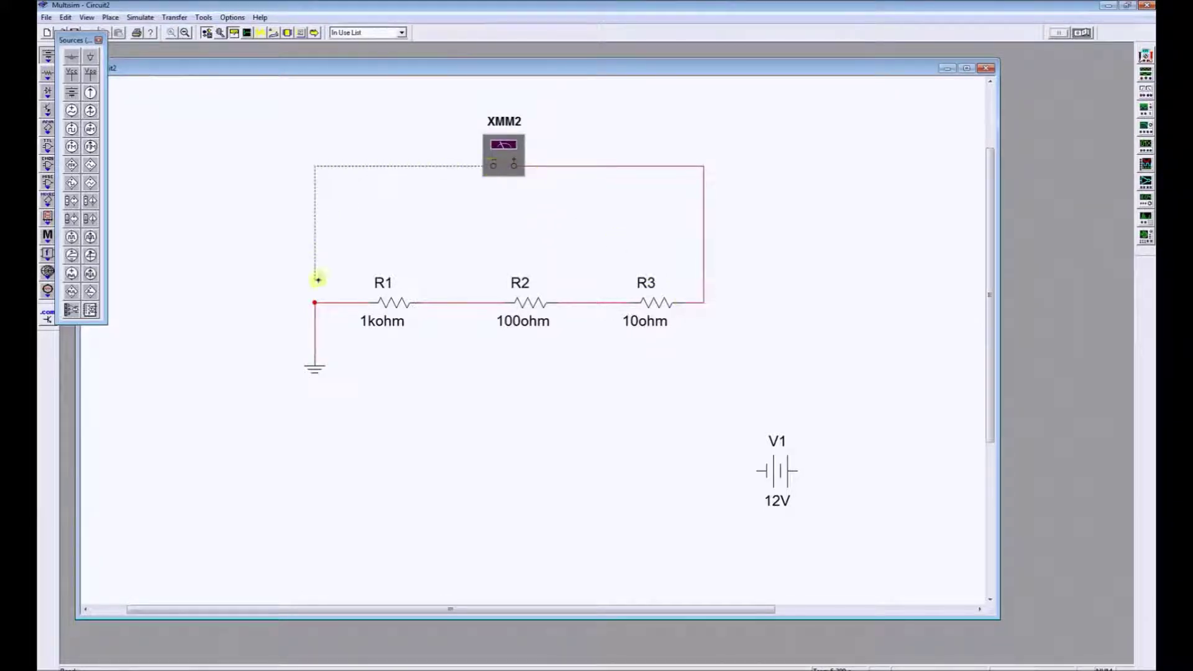
{"action": "left_click", "coordinate": [315, 303]}
- Switch XMM2 to resistance mode and run the simulation, reading 1.110 kΩ
{"action": "double_click", "coordinate": [503, 154]}
{"action": "left_click_drag", "start_coordinate": [1123, 407], "coordinate": [791, 134]}
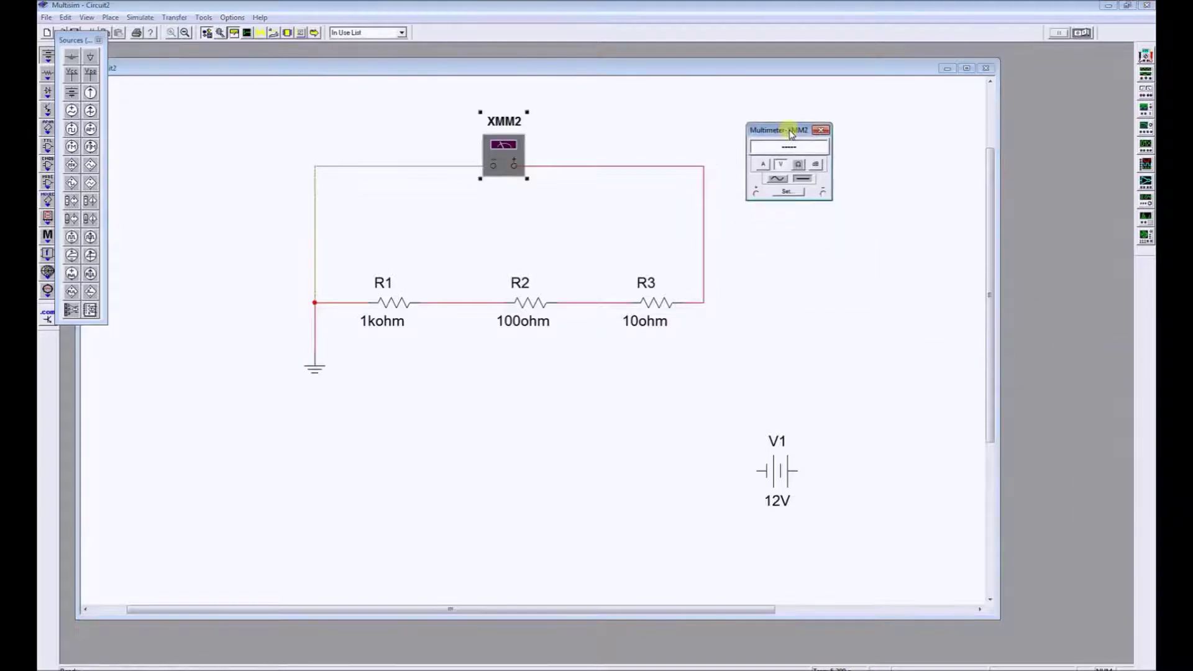
{"action": "left_click", "coordinate": [799, 166]}
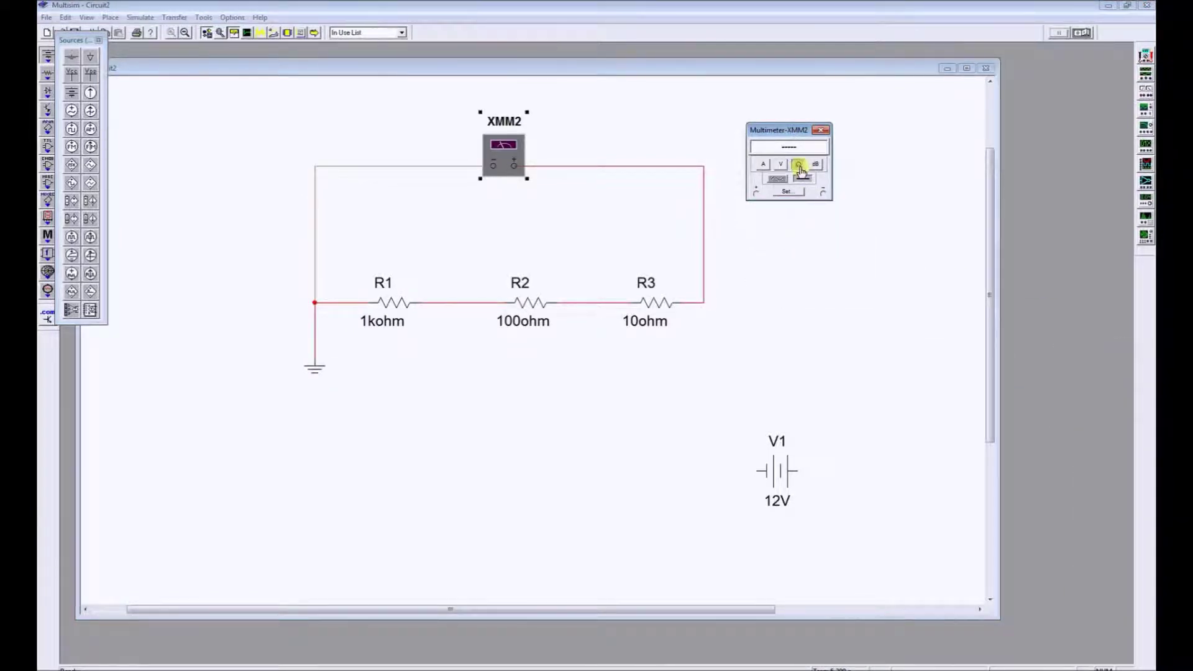
{"action": "left_click", "coordinate": [1084, 34]}
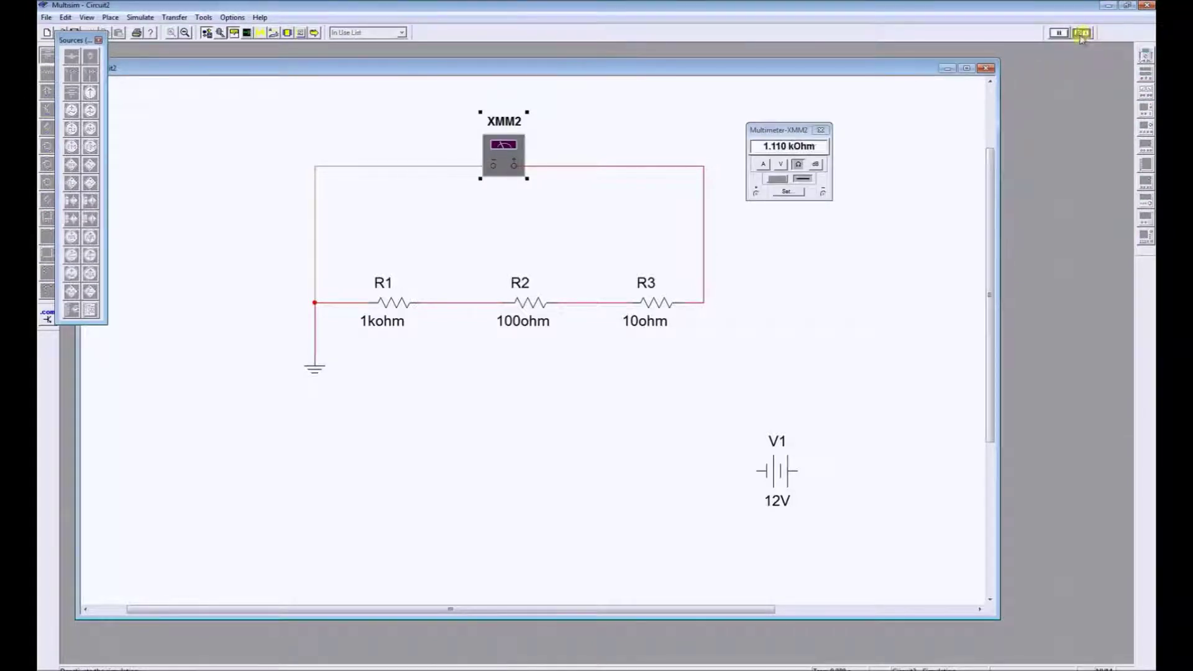
- Stop the simulation and close the XMM2 readout showing 1.110 kΩ
{"action": "left_click", "coordinate": [1080, 35]}
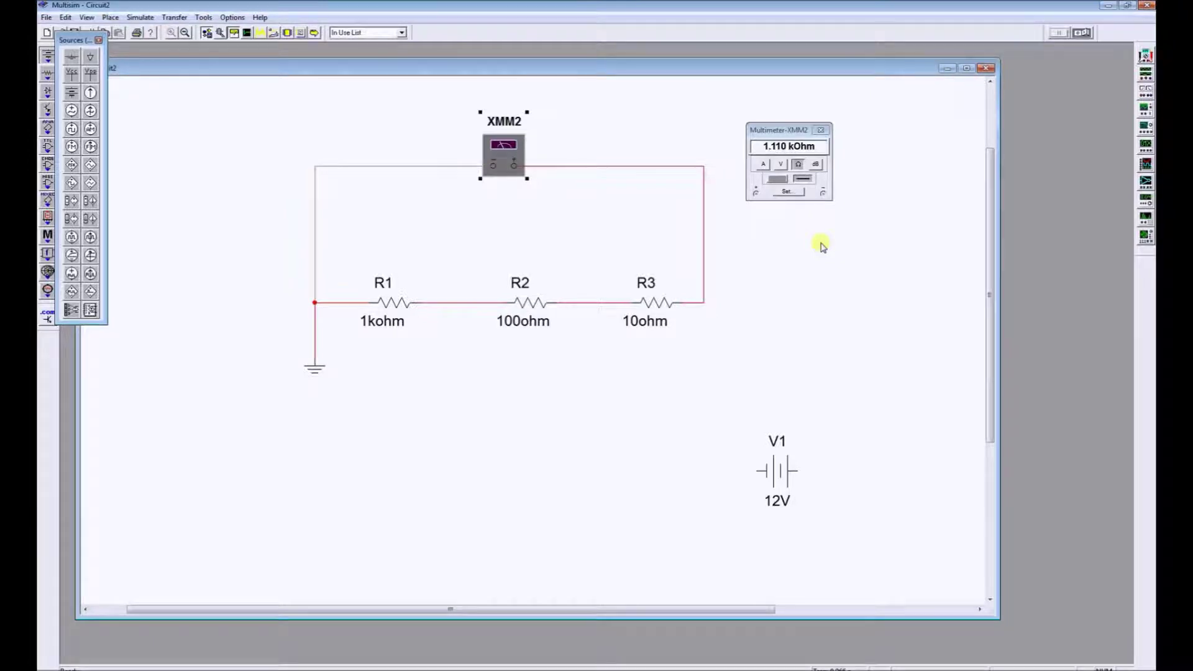
{"action": "left_click", "coordinate": [829, 131]}
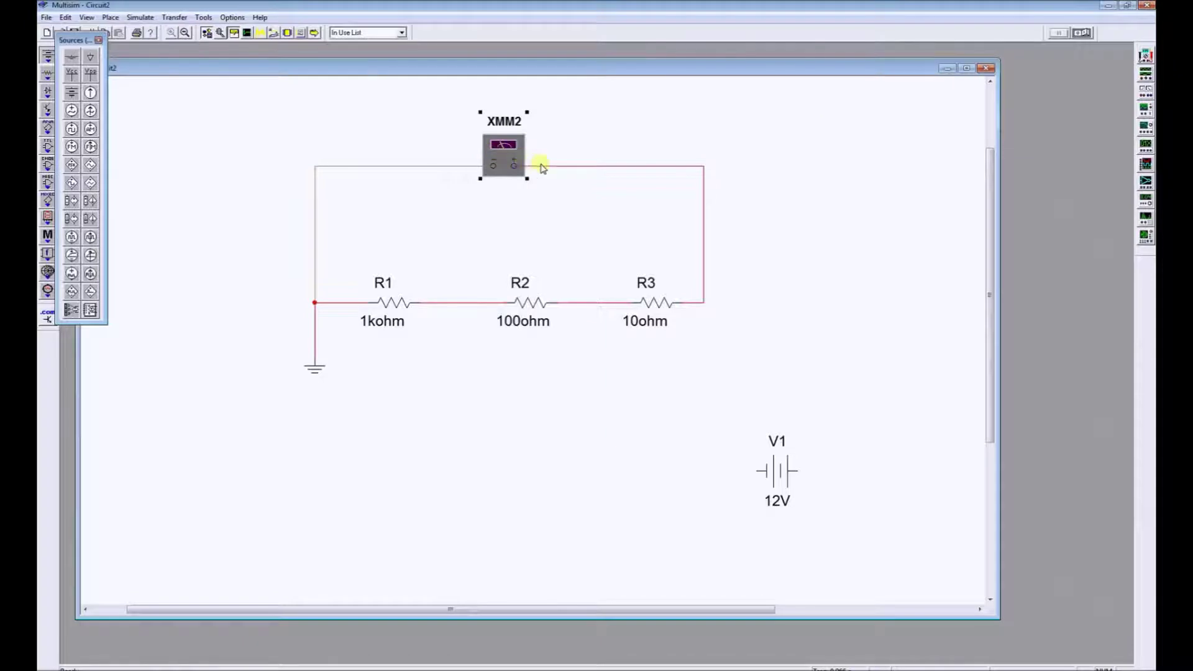
- Delete XMM2's wires, move it further right, and switch it to measure current
{"action": "left_click", "coordinate": [541, 165]}
{"action": "key", "text": "Delete"}
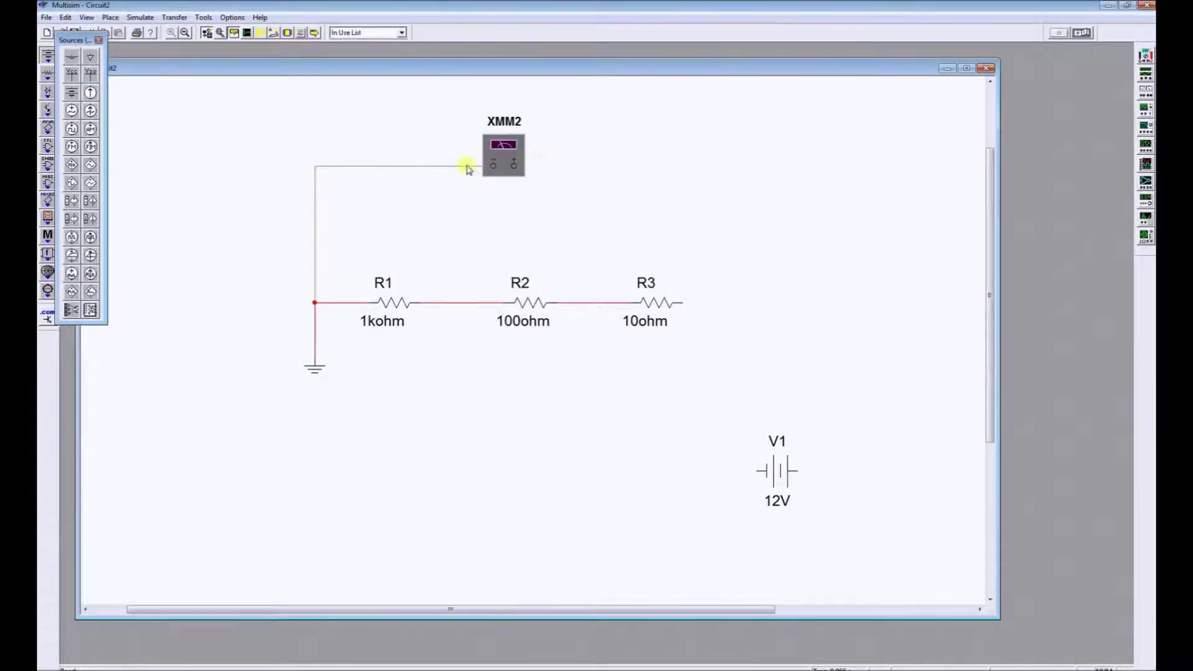
{"action": "left_click", "coordinate": [469, 166]}
{"action": "key", "text": "Delete"}
{"action": "left_click", "coordinate": [504, 175]}
{"action": "double_click", "coordinate": [504, 175]}
{"action": "left_click_drag", "start_coordinate": [505, 175], "coordinate": [672, 175]}
{"action": "left_click", "coordinate": [765, 166]}
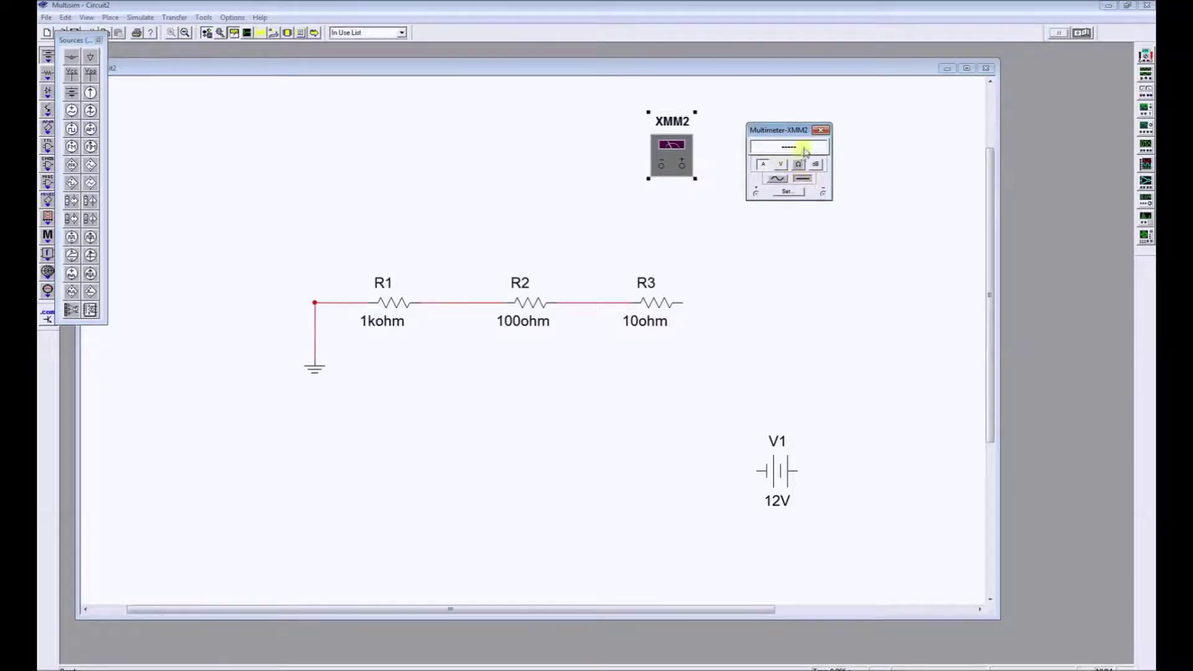
{"action": "left_click", "coordinate": [819, 130]}
- Move V1 up beside XMM2 and wire V1 → XMM2 → R3, and R1 back to V1
{"action": "left_click_drag", "start_coordinate": [773, 471], "coordinate": [512, 155]}
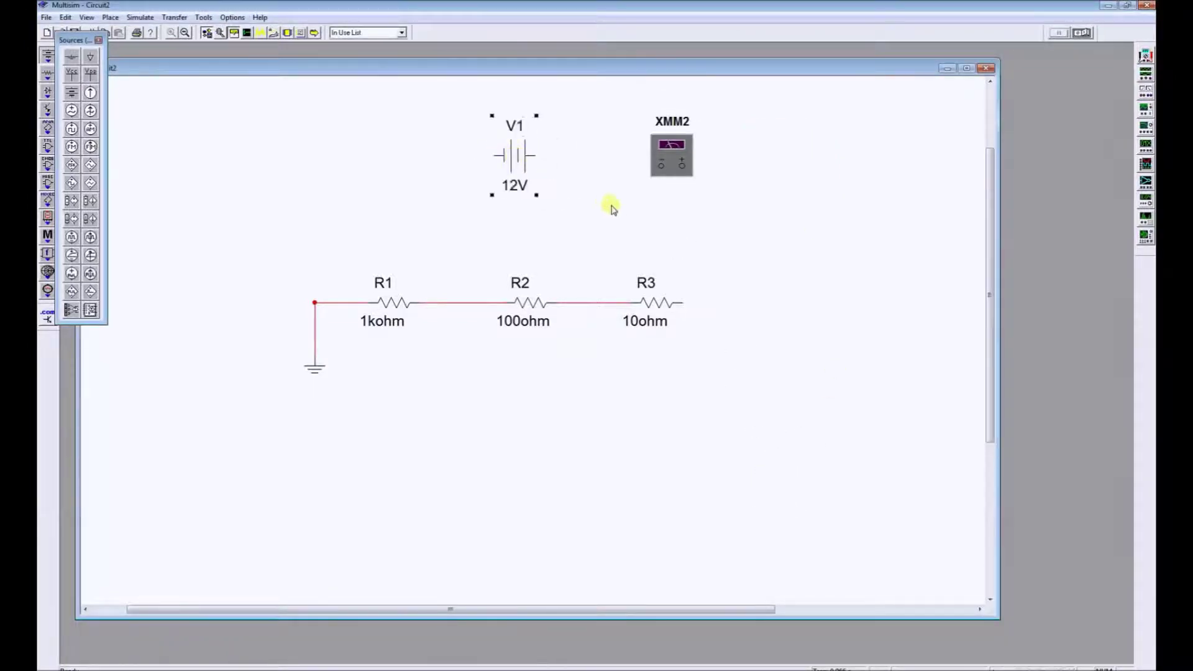
{"action": "left_click", "coordinate": [535, 154]}
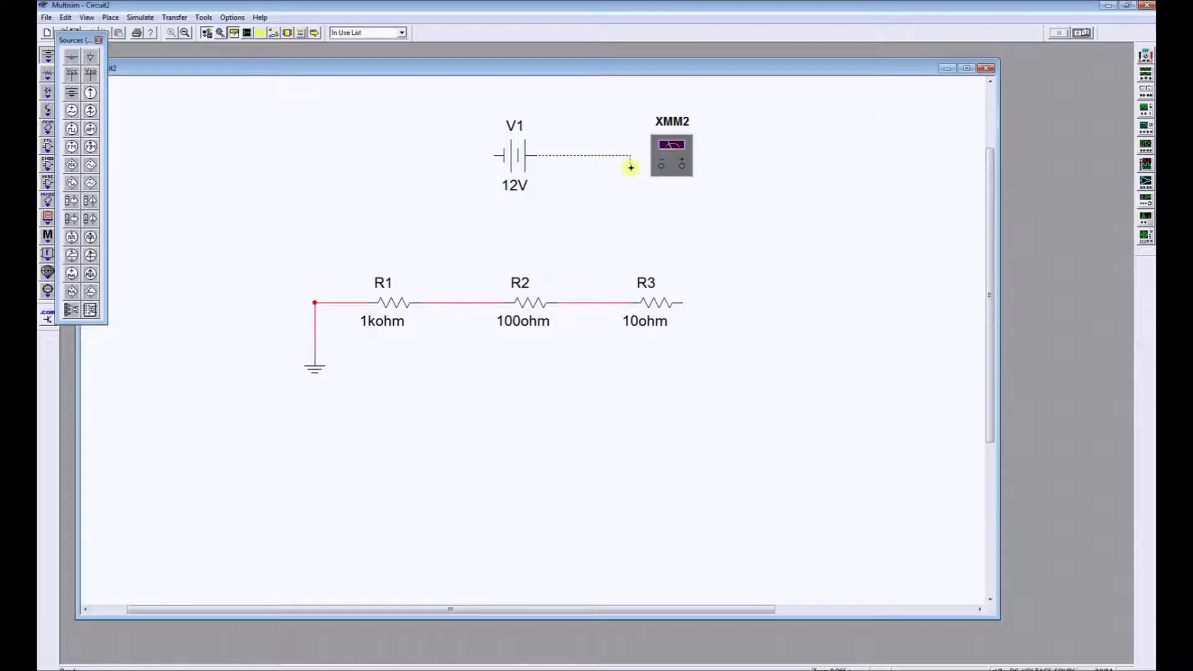
{"action": "left_click", "coordinate": [660, 166]}
{"action": "left_click", "coordinate": [681, 165]}
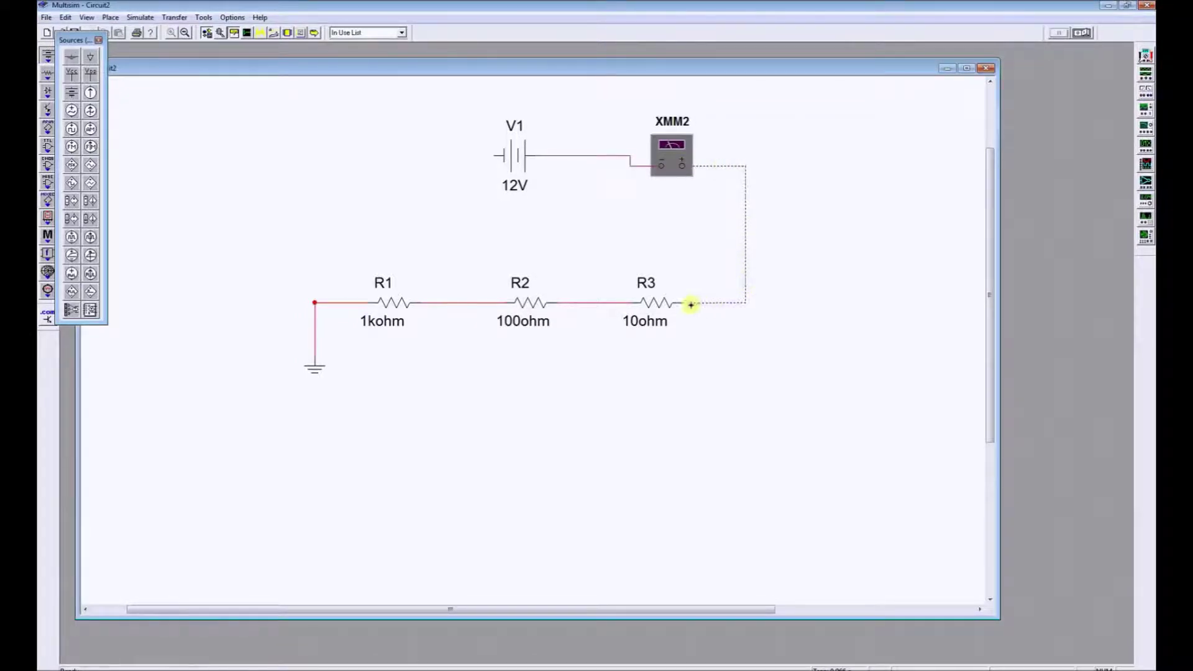
{"action": "left_click", "coordinate": [682, 303]}
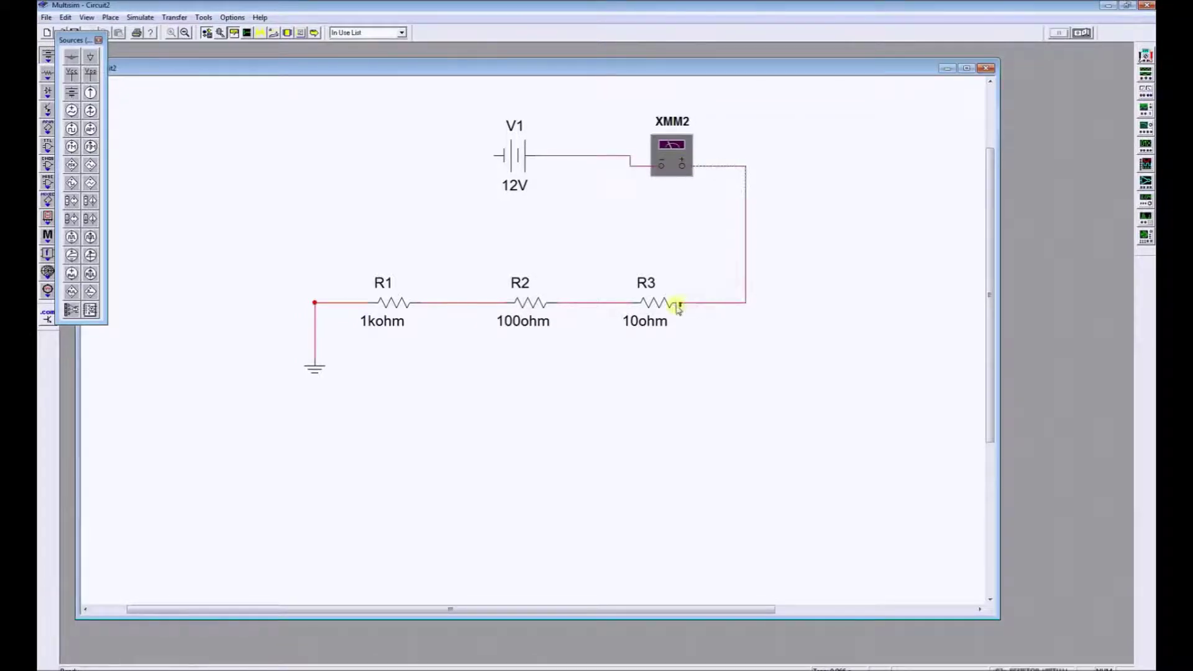
{"action": "left_click", "coordinate": [314, 301]}
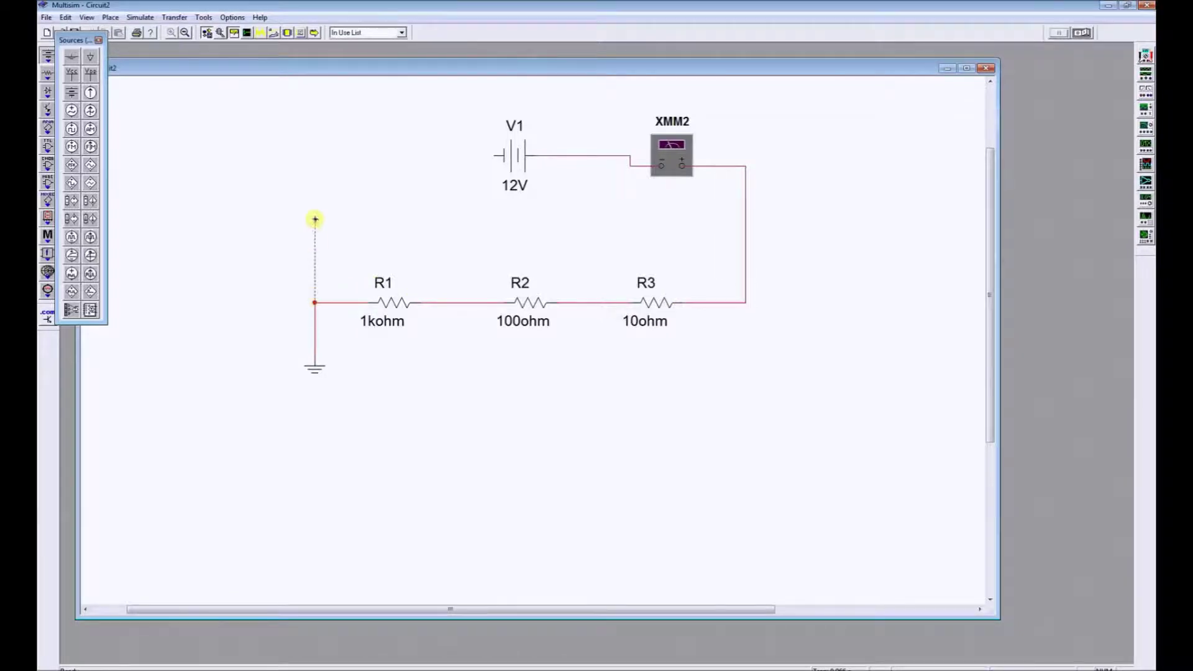
{"action": "left_click", "coordinate": [493, 156]}
{"action": "left_click_drag", "start_coordinate": [671, 156], "coordinate": [682, 147]}
{"action": "double_click", "coordinate": [691, 149]}
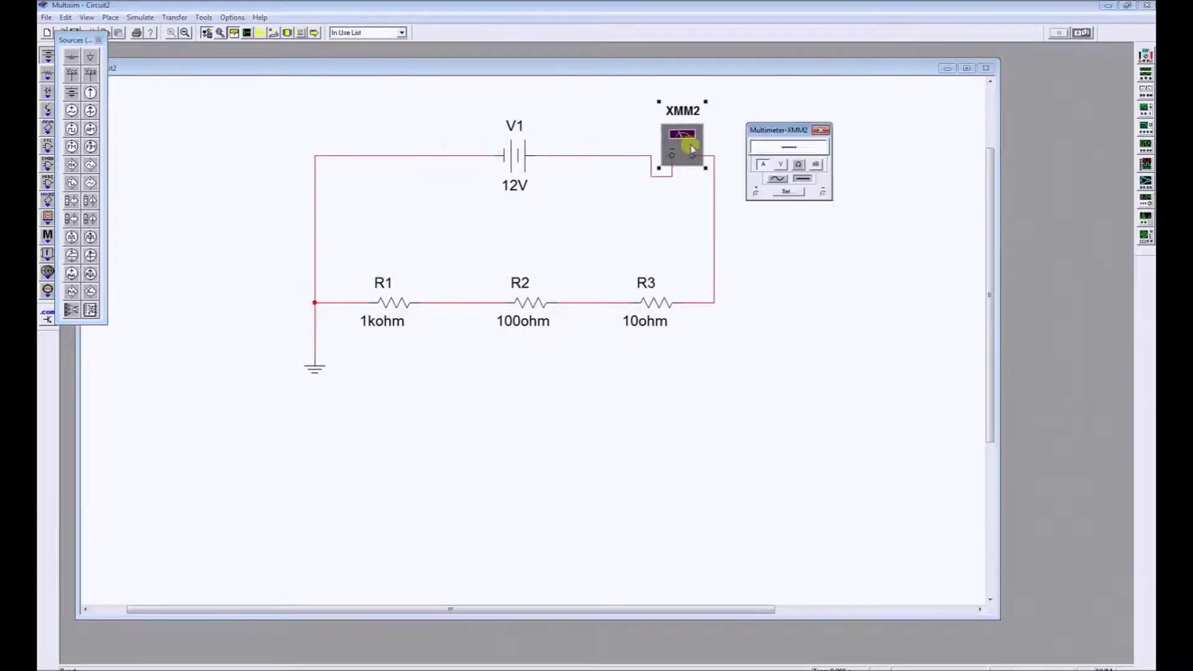
{"action": "mouse_move", "coordinate": [777, 130]}
{"action": "left_mouse_down"}
{"action": "mouse_move", "coordinate": [801, 119]}
{"action": "mouse_move", "coordinate": [780, 110]}
{"action": "left_mouse_up"}
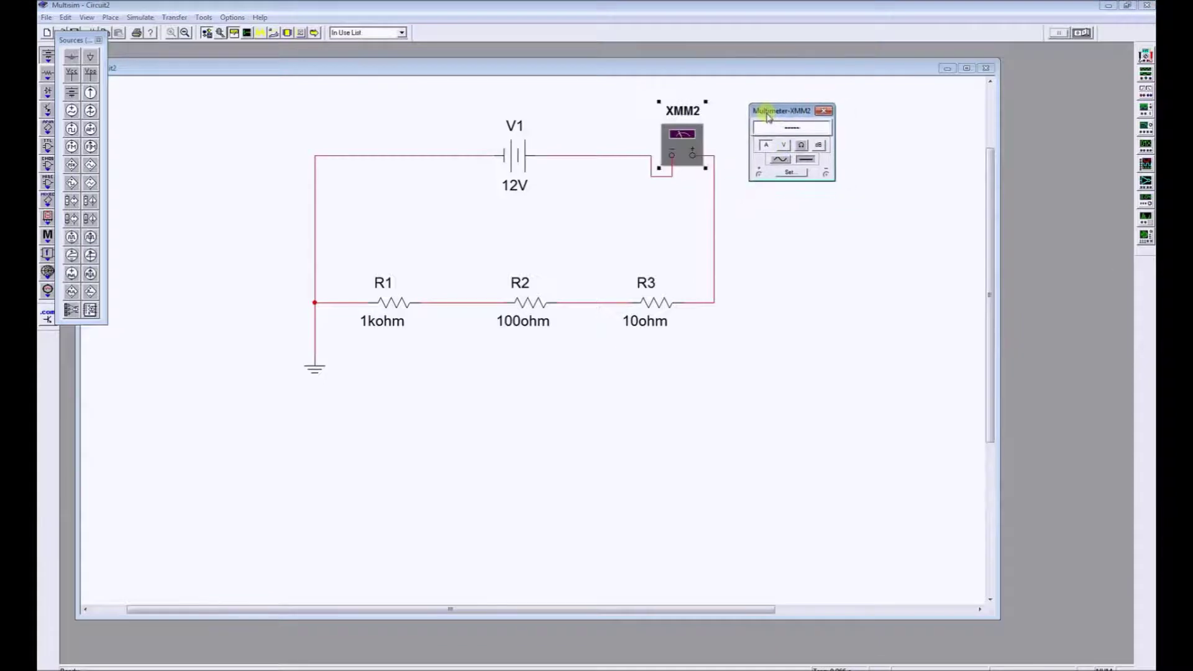
- Run the simulation to read −10.813 mA, then delete XMM2's wires to V1 and R3
{"action": "left_click", "coordinate": [1085, 35]}
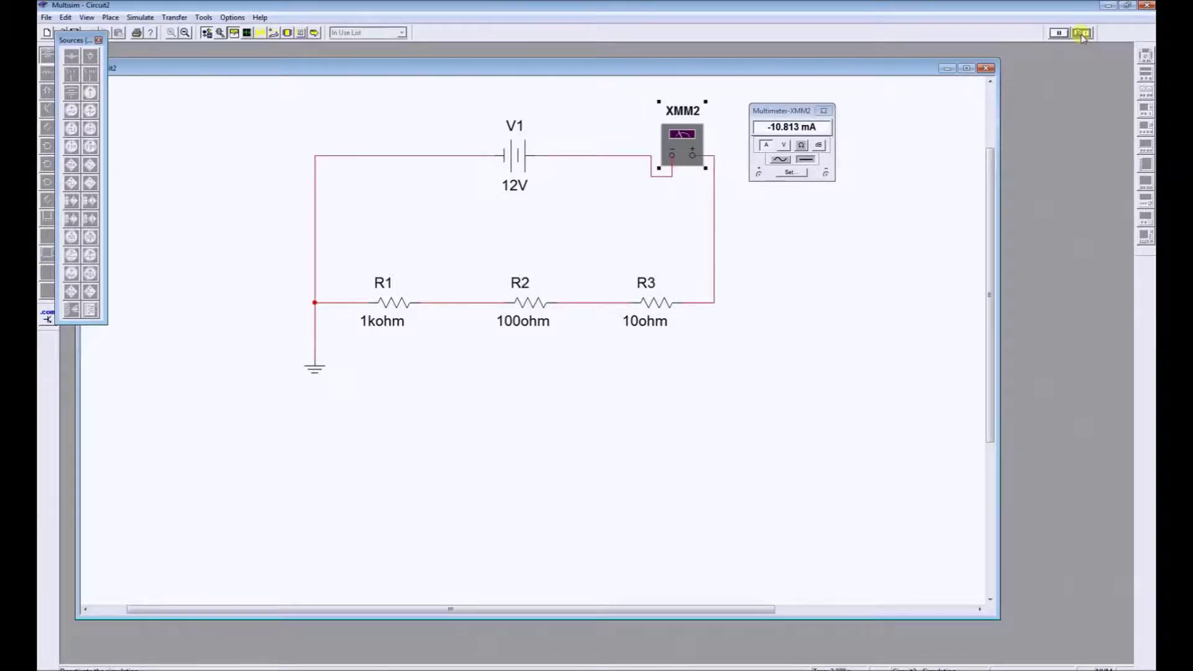
{"action": "left_click", "coordinate": [1082, 36]}
{"action": "left_click", "coordinate": [602, 155]}
{"action": "key", "text": "Delete"}
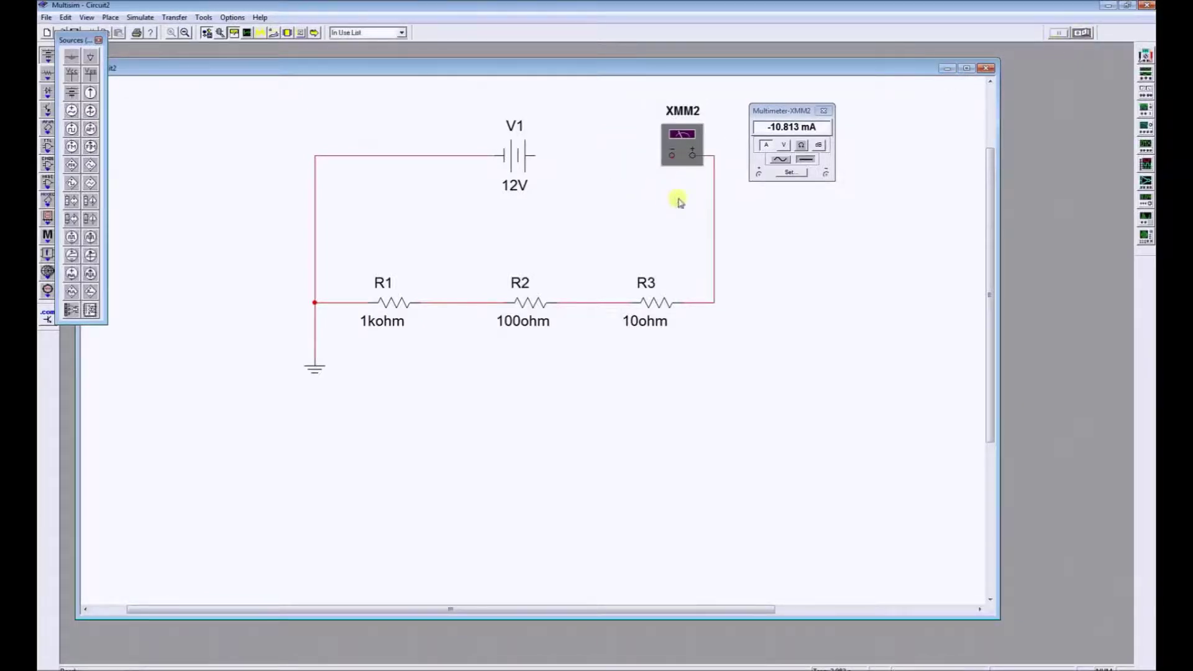
{"action": "key", "text": "Delete"}
- Flip XMM2 horizontally, wire + to V1 and − to R3, and confirm +10.813 mA
{"action": "right_click", "coordinate": [682, 147]}
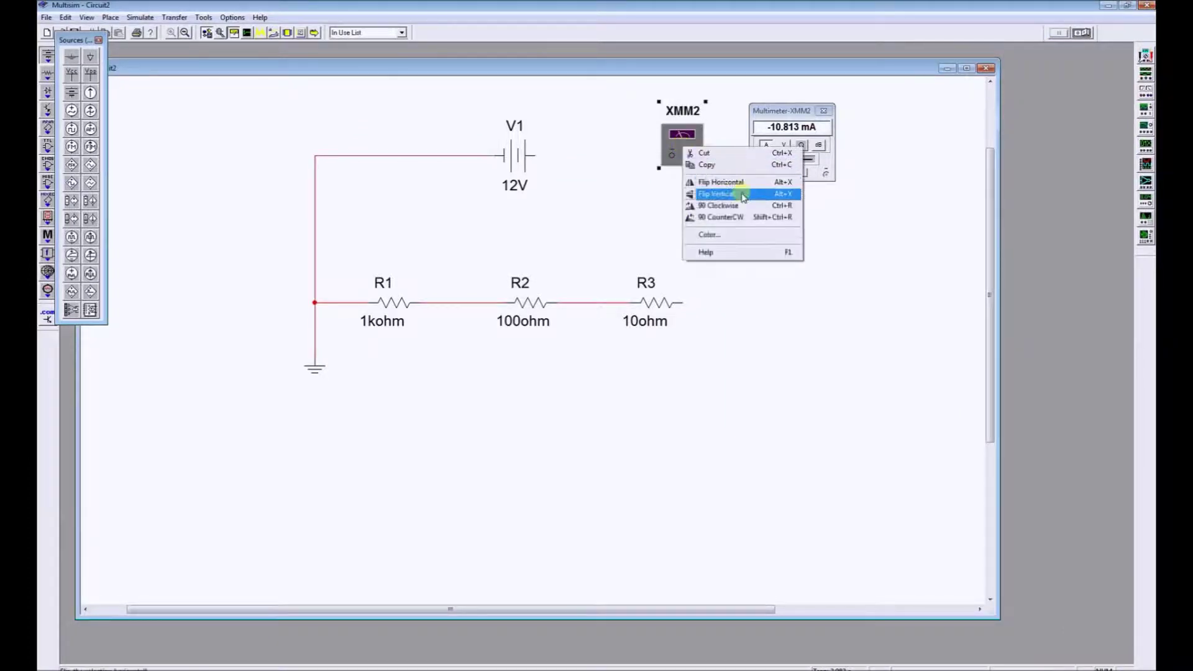
{"action": "left_click", "coordinate": [727, 182]}
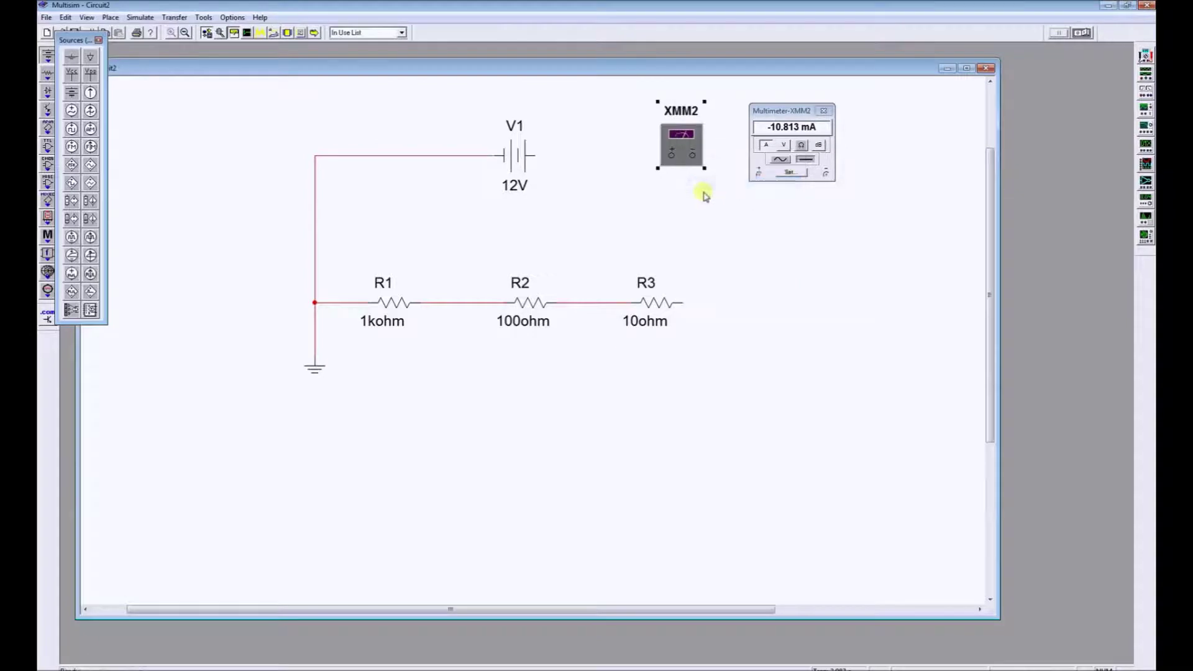
{"action": "left_click", "coordinate": [672, 154]}
{"action": "left_click", "coordinate": [534, 156]}
{"action": "left_click", "coordinate": [692, 154]}
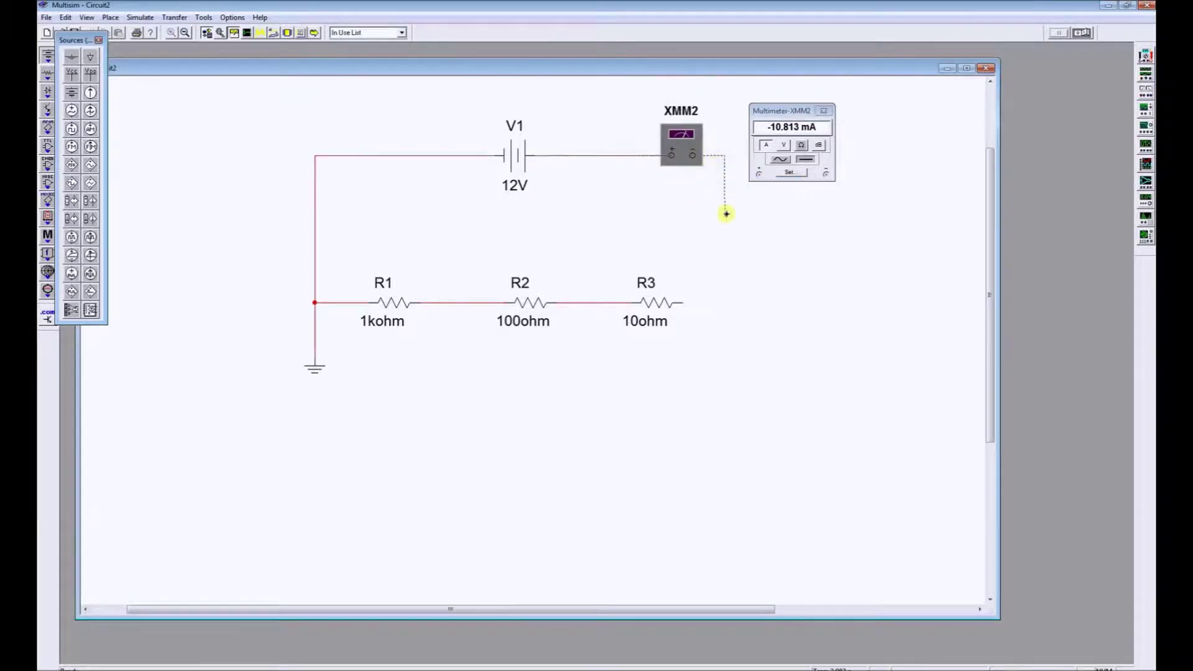
{"action": "left_click", "coordinate": [683, 302]}
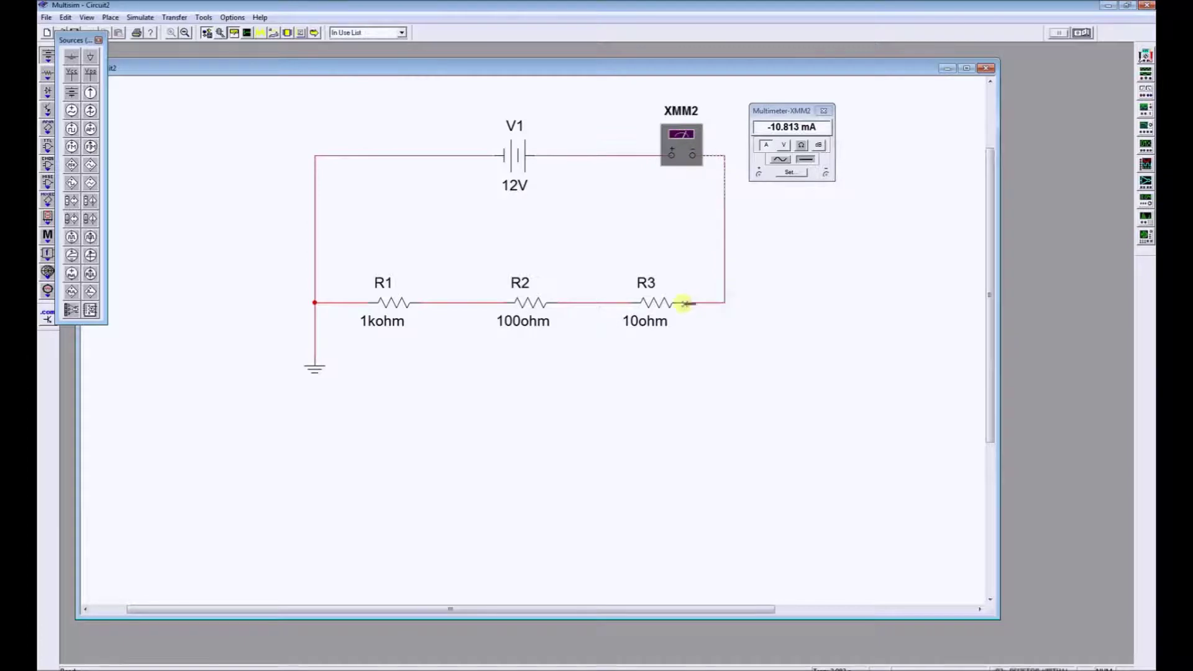
{"action": "left_click", "coordinate": [1084, 33]}
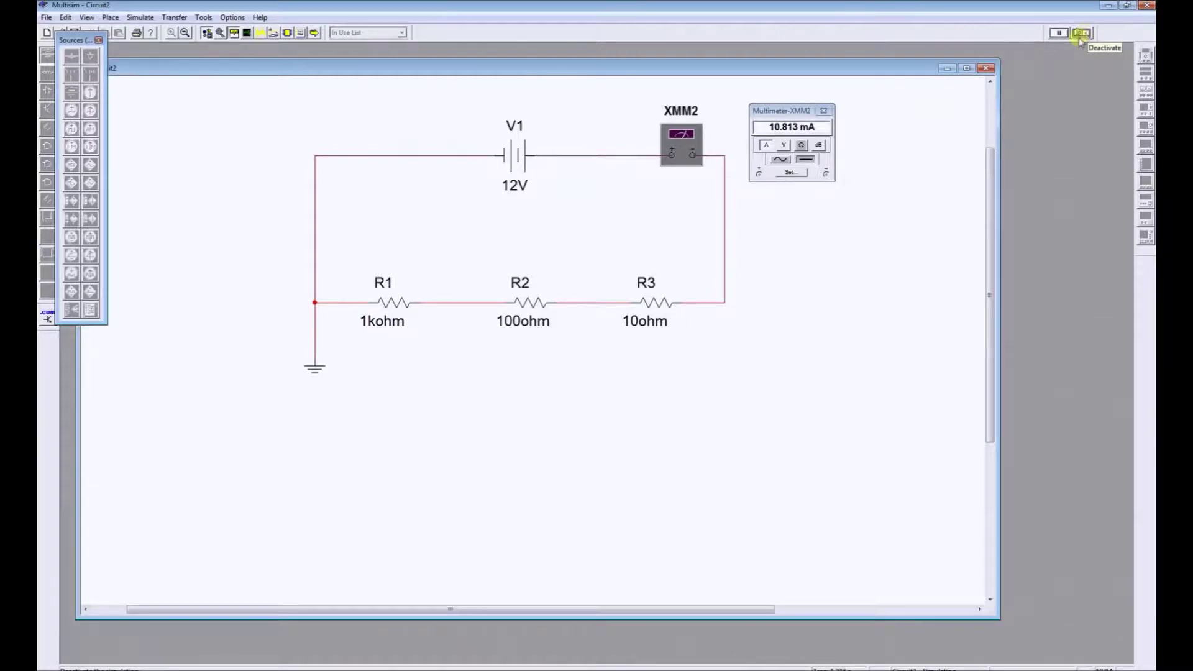
{"action": "left_click", "coordinate": [1081, 34]}
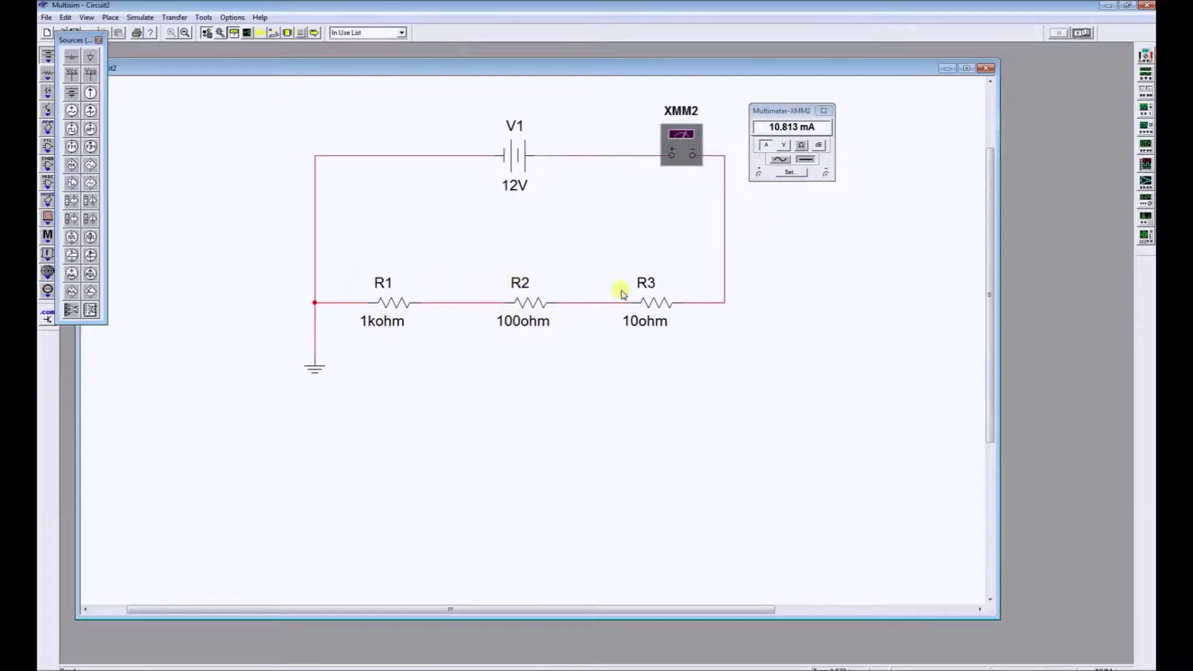
- Place multimeter XMM3 below R1, flip it horizontally, and wire it across R1
{"action": "left_click", "coordinate": [1145, 56]}
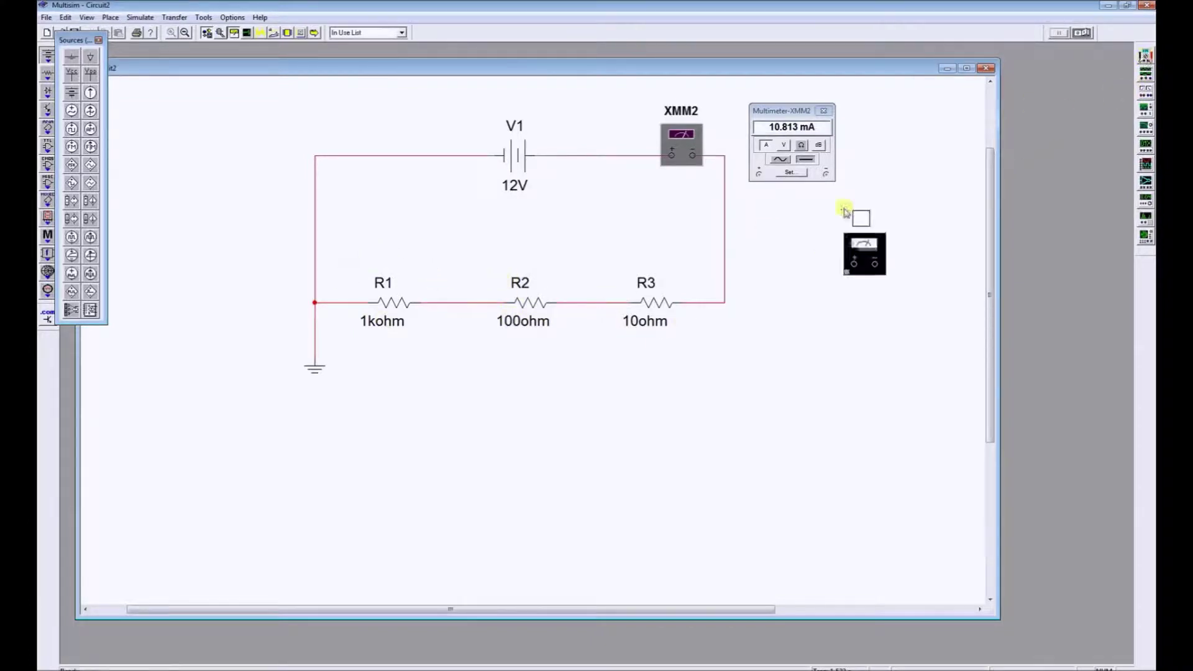
{"action": "left_click", "coordinate": [357, 365]}
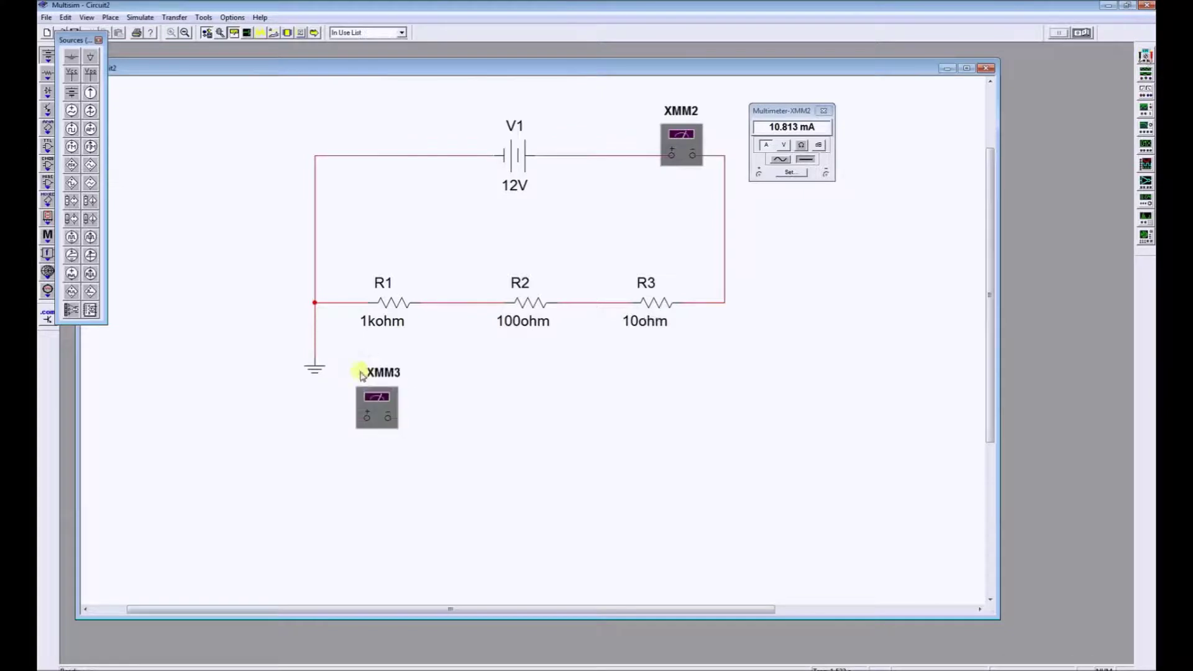
{"action": "right_click", "coordinate": [370, 404]}
{"action": "left_click", "coordinate": [431, 441]}
{"action": "left_click", "coordinate": [388, 418]}
{"action": "left_click", "coordinate": [451, 302]}
{"action": "left_click", "coordinate": [367, 417]}
{"action": "left_click", "coordinate": [346, 303]}
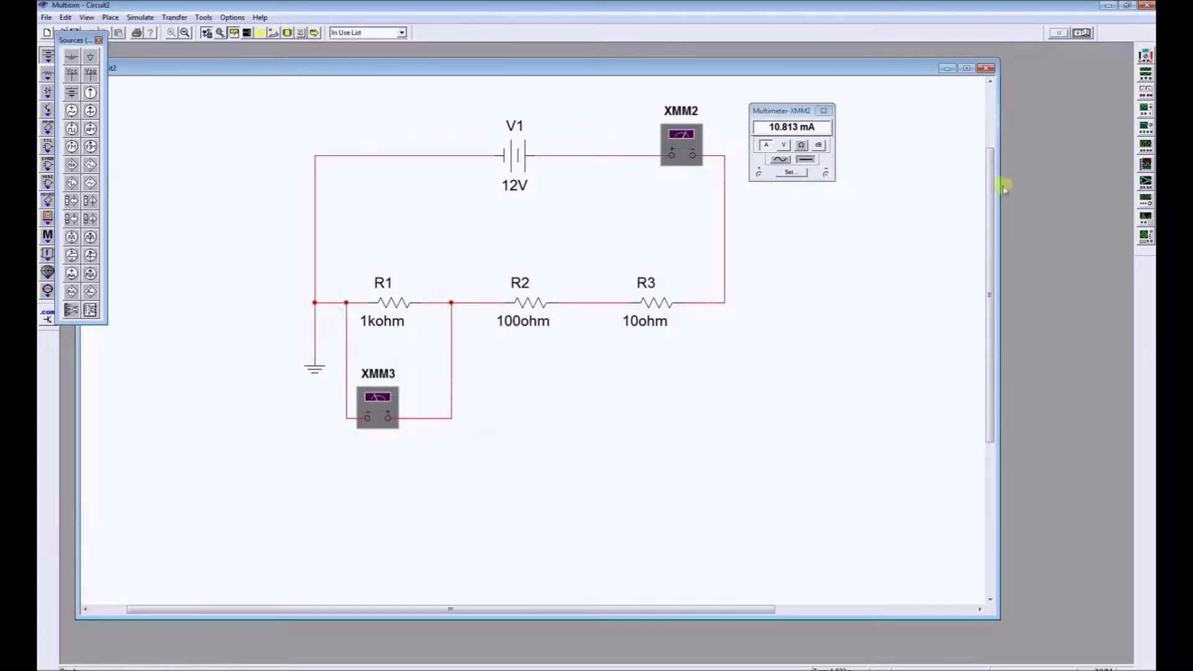
- Place multimeter XMM4 below R2, flip it horizontally, and wire it across R2
{"action": "left_click", "coordinate": [1145, 56]}
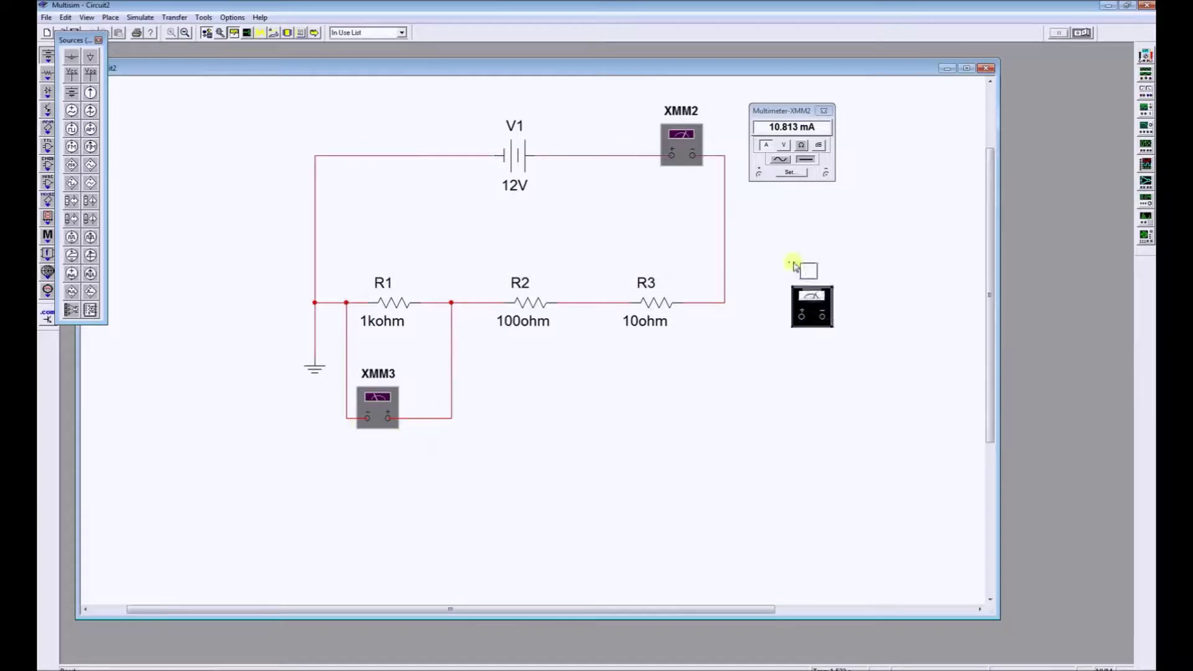
{"action": "left_click", "coordinate": [495, 365]}
{"action": "right_click", "coordinate": [512, 397]}
{"action": "left_click", "coordinate": [578, 435]}
{"action": "left_click", "coordinate": [523, 418]}
{"action": "left_click", "coordinate": [577, 303]}
{"action": "left_click", "coordinate": [504, 418]}
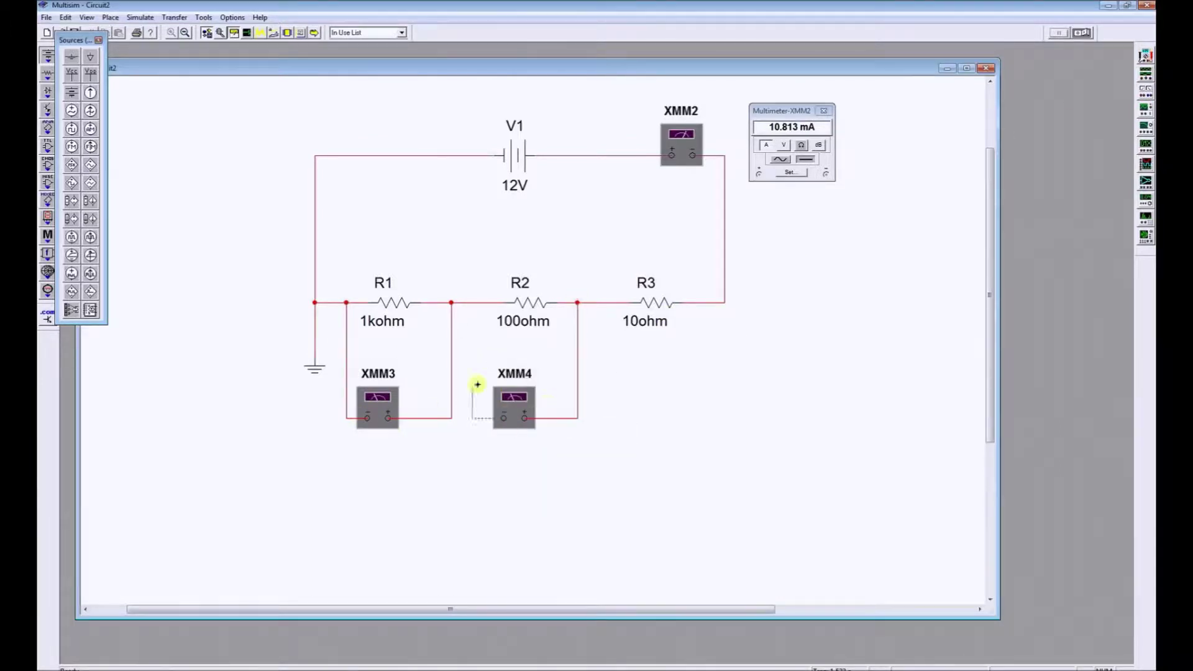
{"action": "left_click", "coordinate": [472, 302]}
- Place multimeter XMM5 below R3, flip it horizontally, and wire it across R3
{"action": "left_click", "coordinate": [1145, 56]}
{"action": "left_click", "coordinate": [642, 366]}
{"action": "right_click", "coordinate": [660, 398]}
{"action": "left_click", "coordinate": [726, 436]}
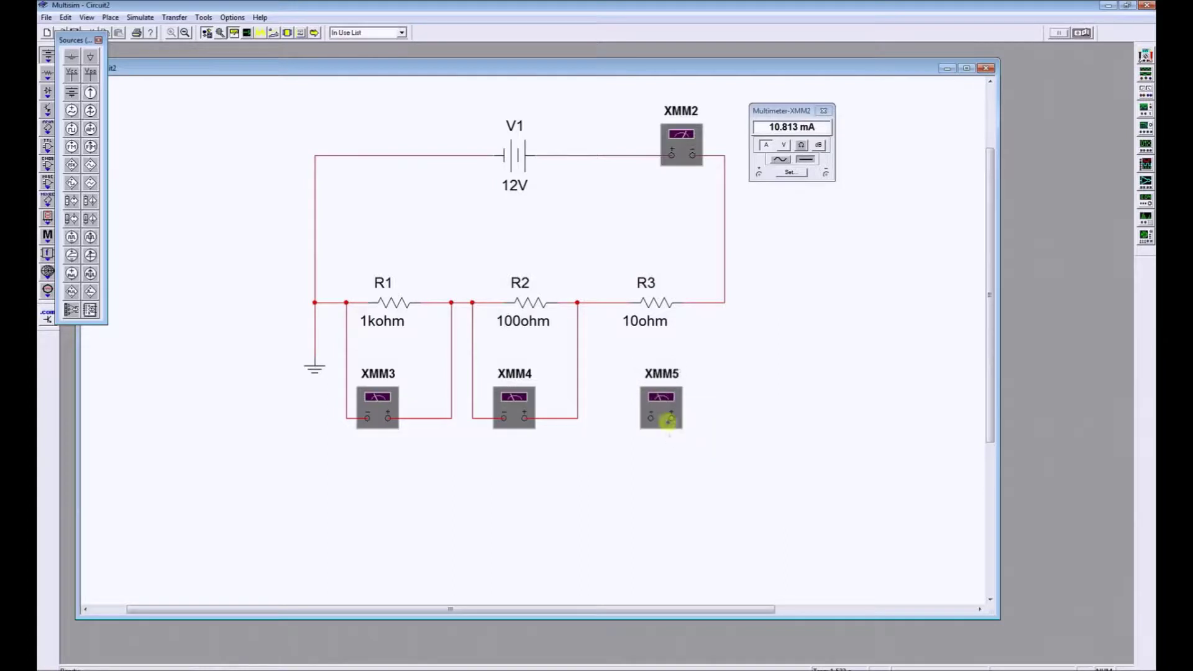
{"action": "left_click", "coordinate": [671, 417]}
{"action": "left_click", "coordinate": [712, 304]}
{"action": "left_click", "coordinate": [650, 417]}
{"action": "left_click", "coordinate": [608, 303]}
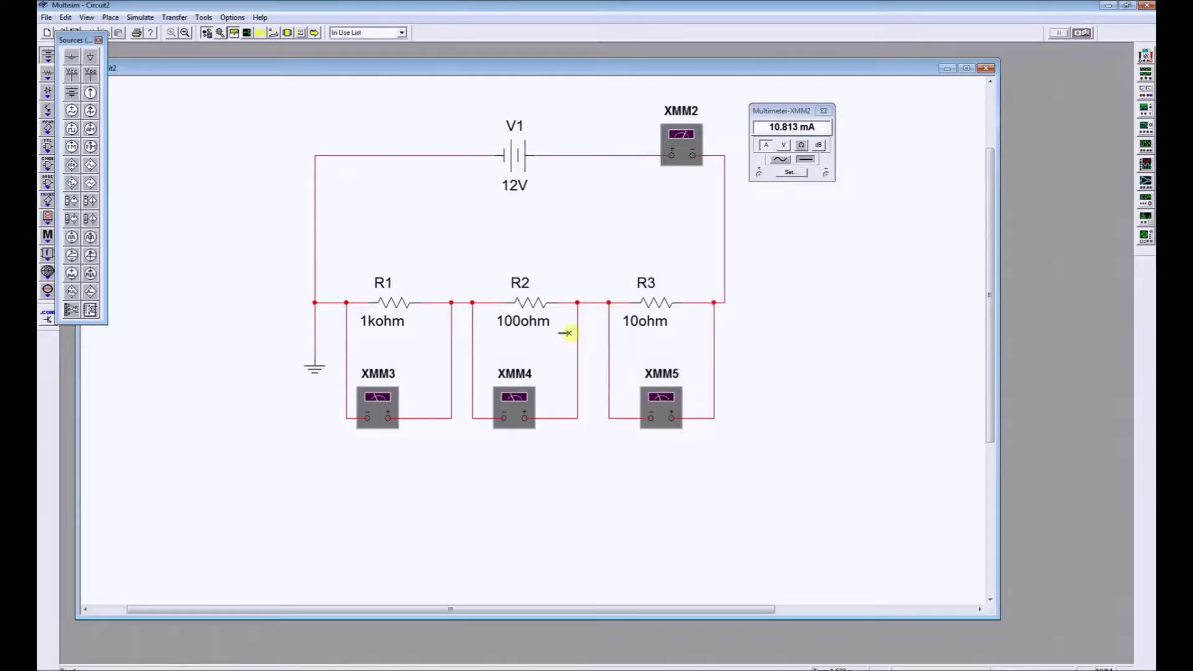
- Open the XMM3, XMM4 and XMM5 readouts, stack XMM5's beneath the others, and set XMM3 to DC
{"action": "double_click", "coordinate": [383, 407]}
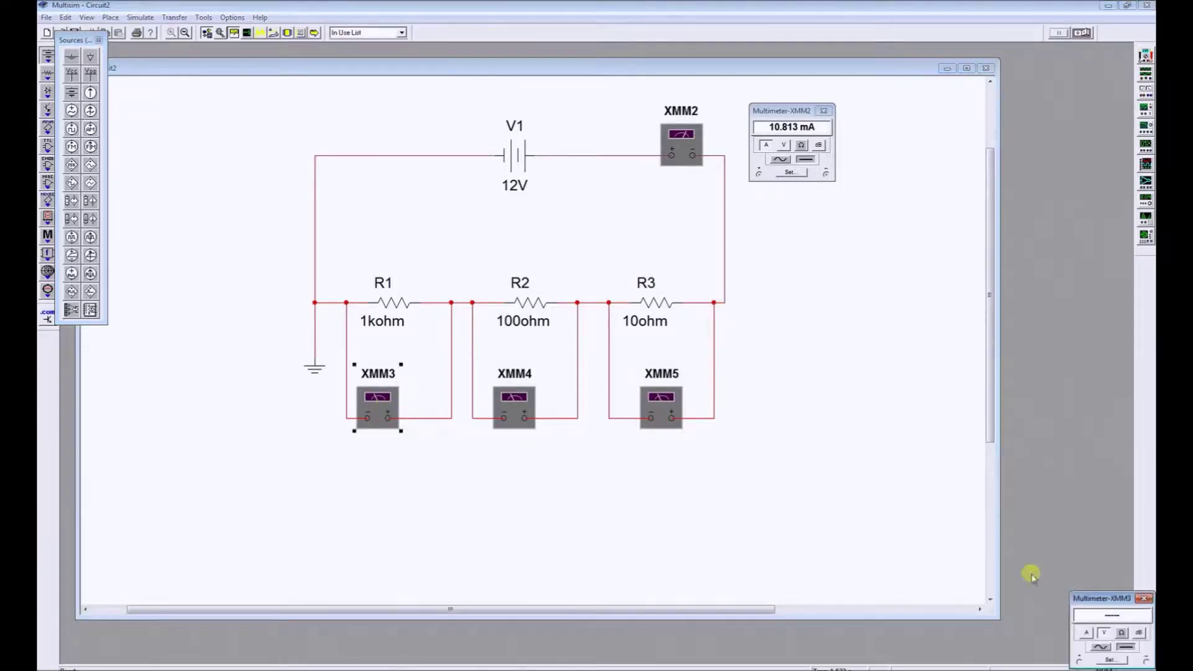
{"action": "double_click", "coordinate": [534, 413]}
{"action": "double_click", "coordinate": [657, 410]}
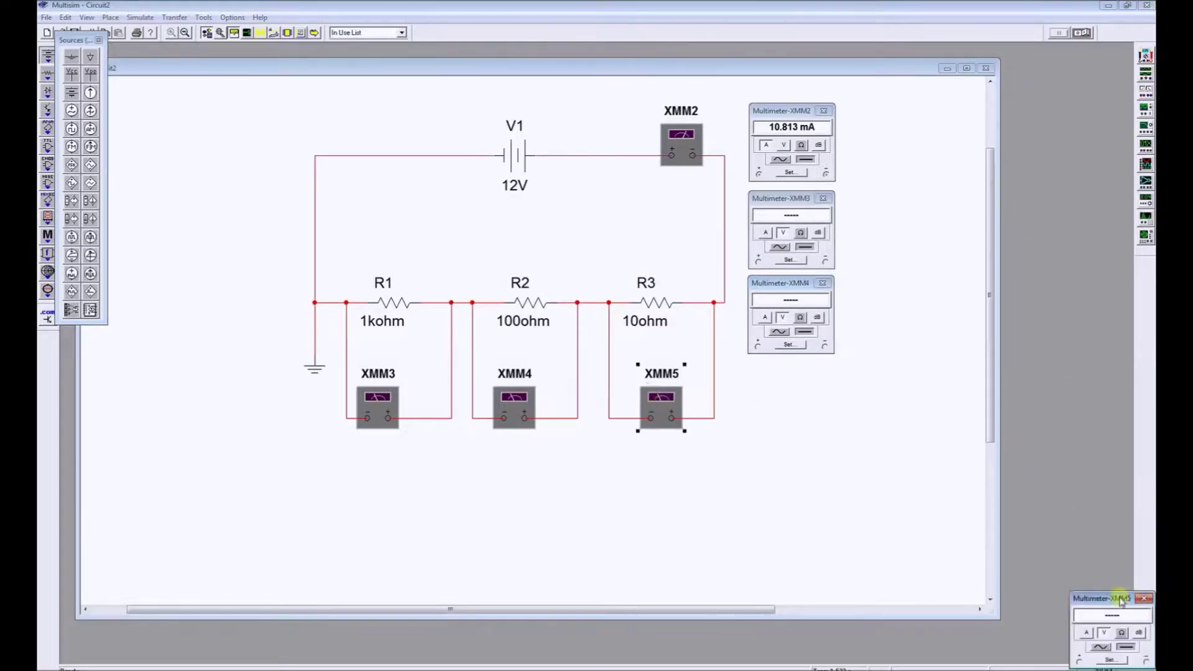
{"action": "left_click_drag", "start_coordinate": [1121, 597], "coordinate": [799, 373]}
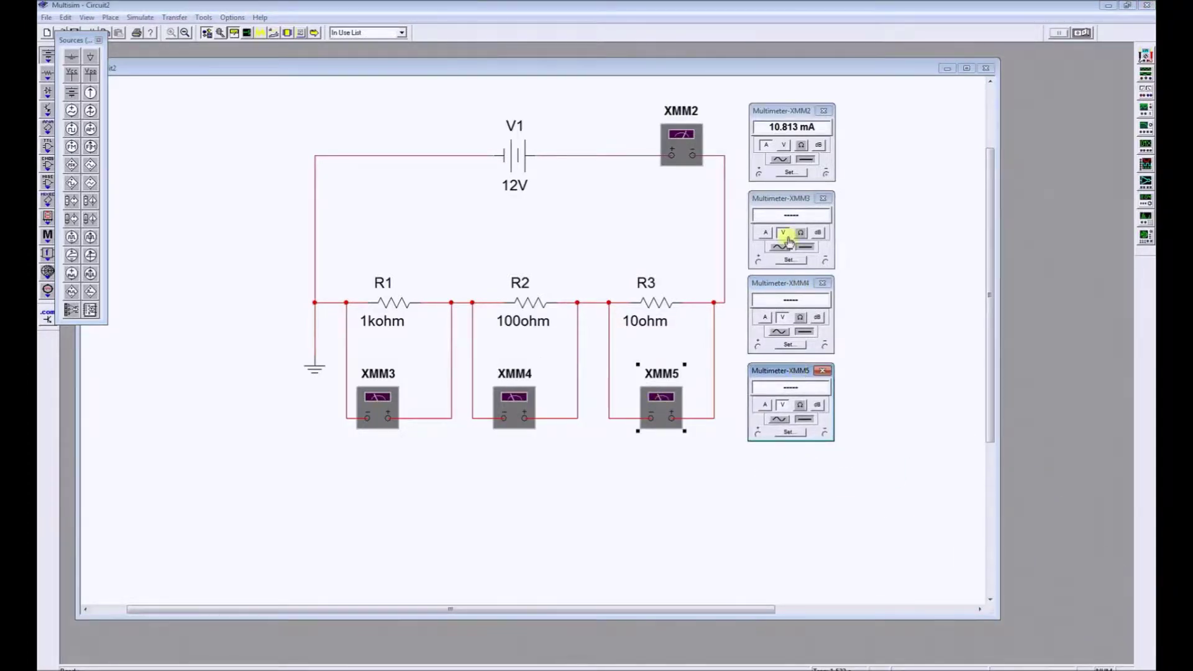
{"action": "left_click", "coordinate": [805, 247]}
- Run the simulation: 10.813 mA current, and 10.811 V, 1.081 V, 108.108 mV across R1–R3
{"action": "left_click", "coordinate": [1091, 34]}
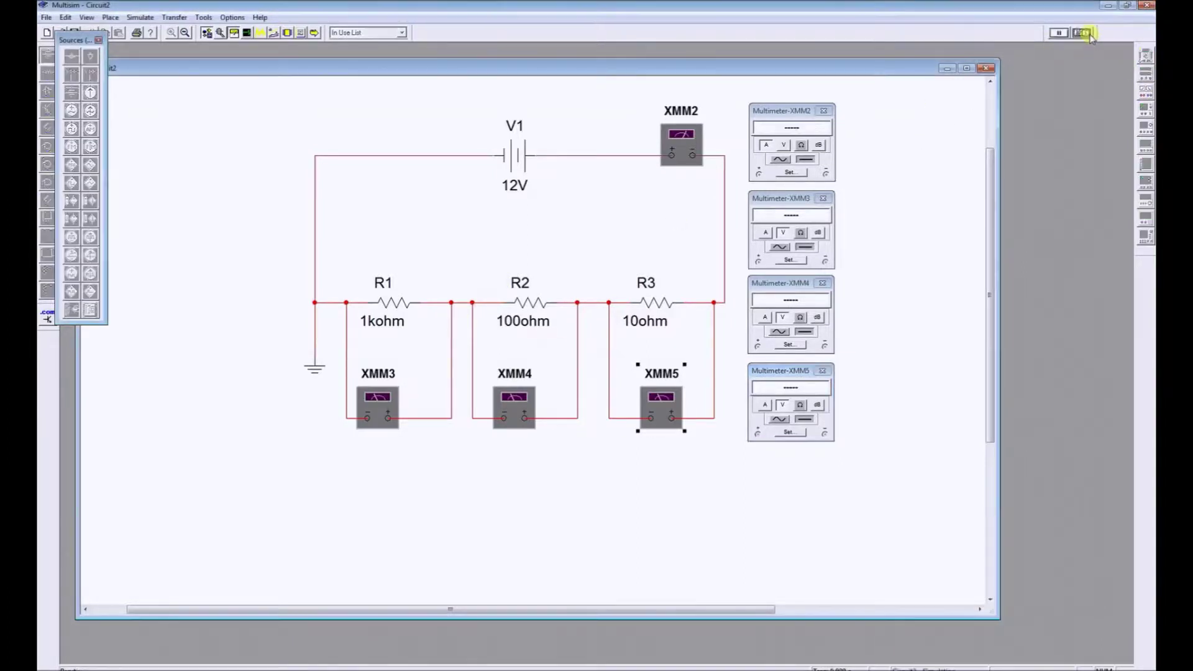